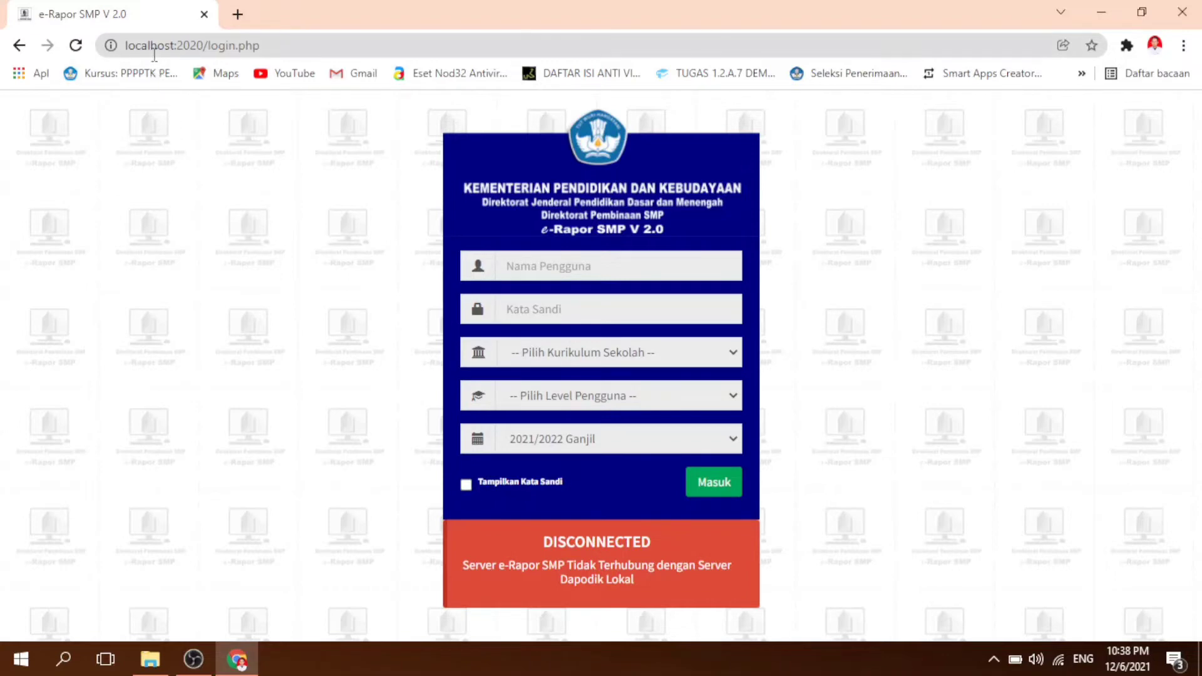
left_click(175, 48)
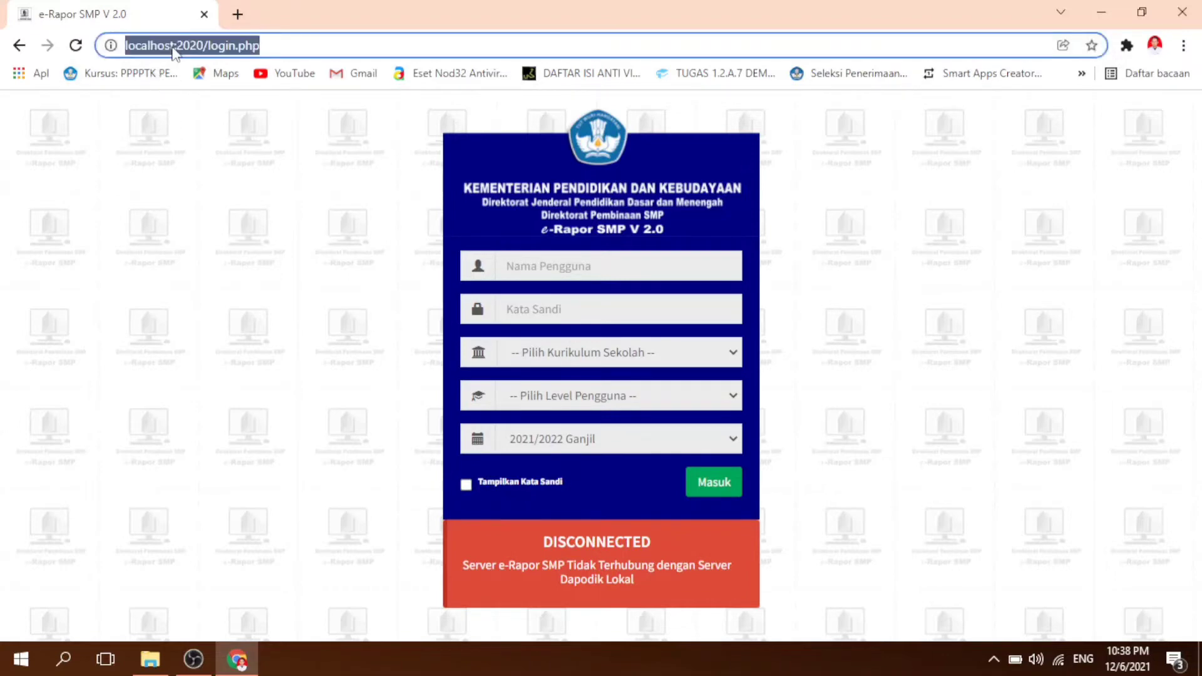
left_click(174, 48)
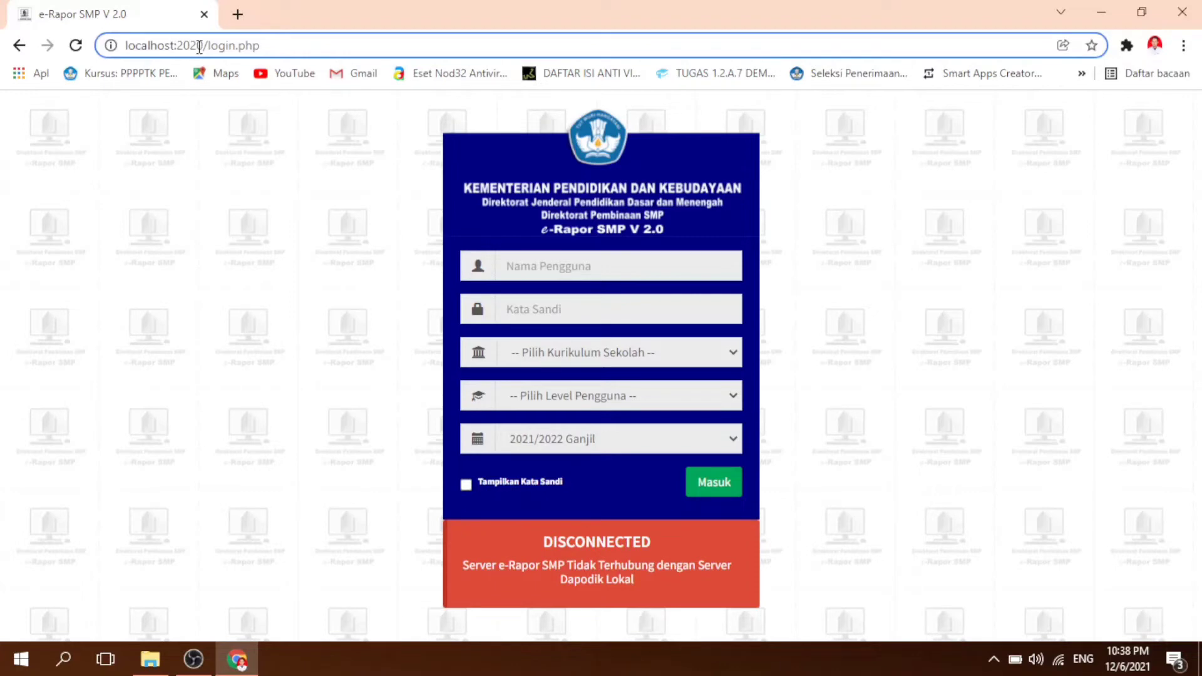
left_click_drag(203, 45, 177, 45)
left_click(300, 263)
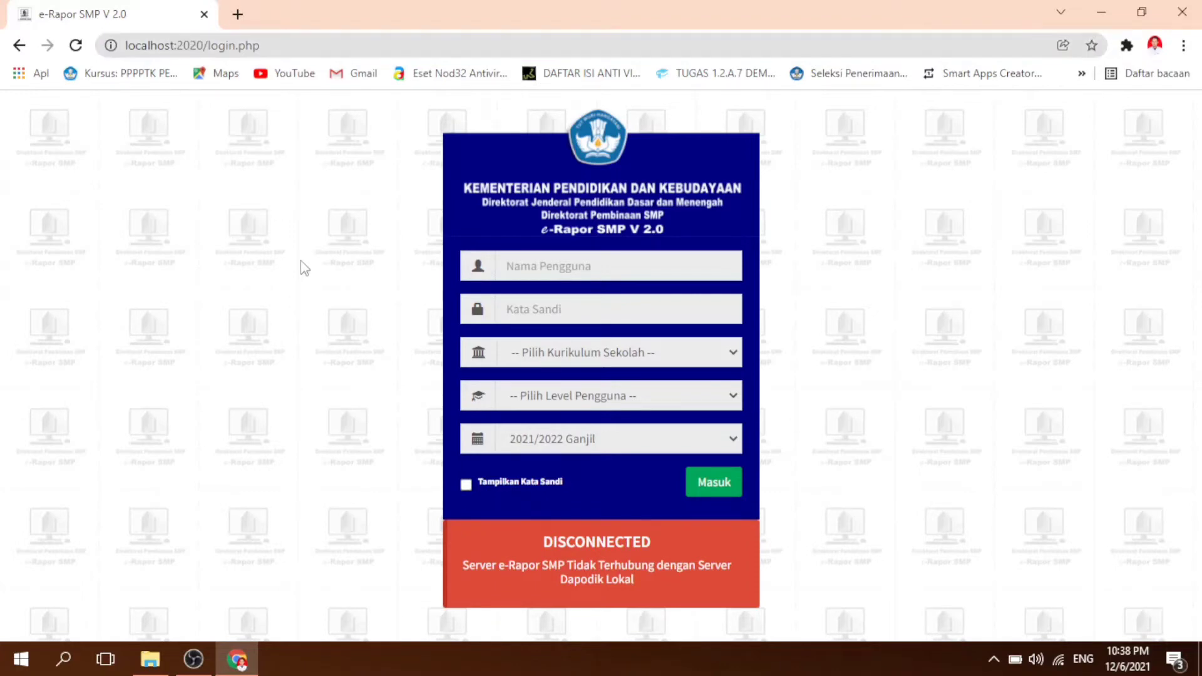
Step: Fill in the teacher's username and the account password on the e-Rapor login form
left_click(580, 266)
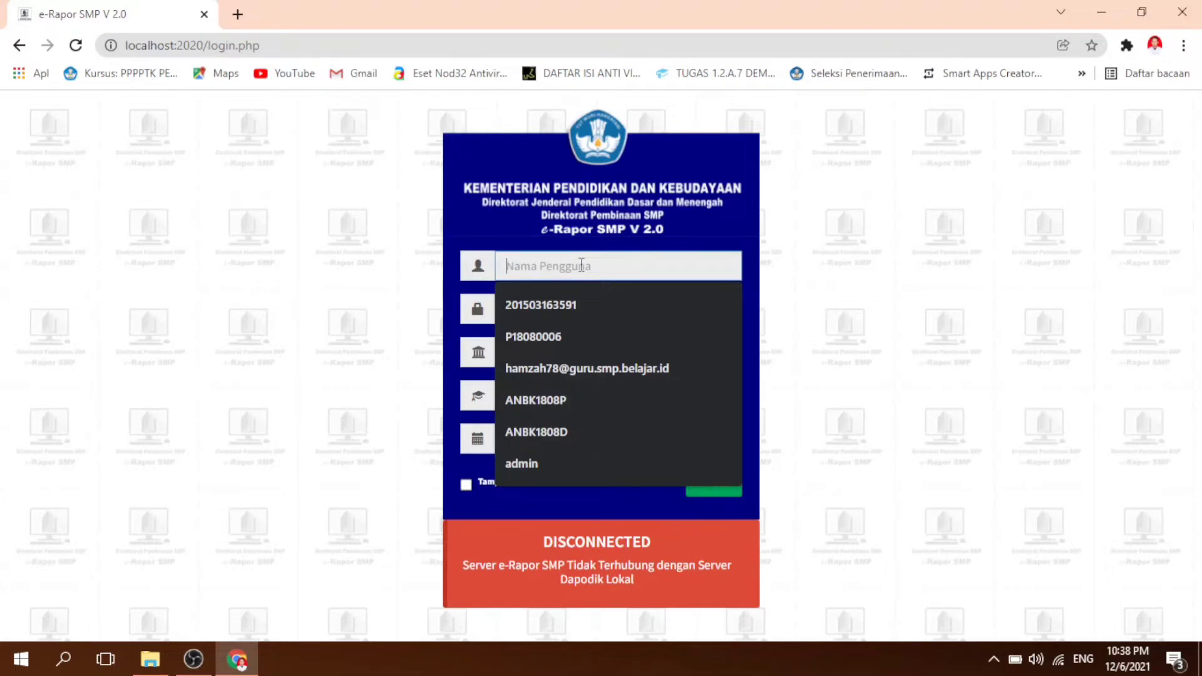
type("19")
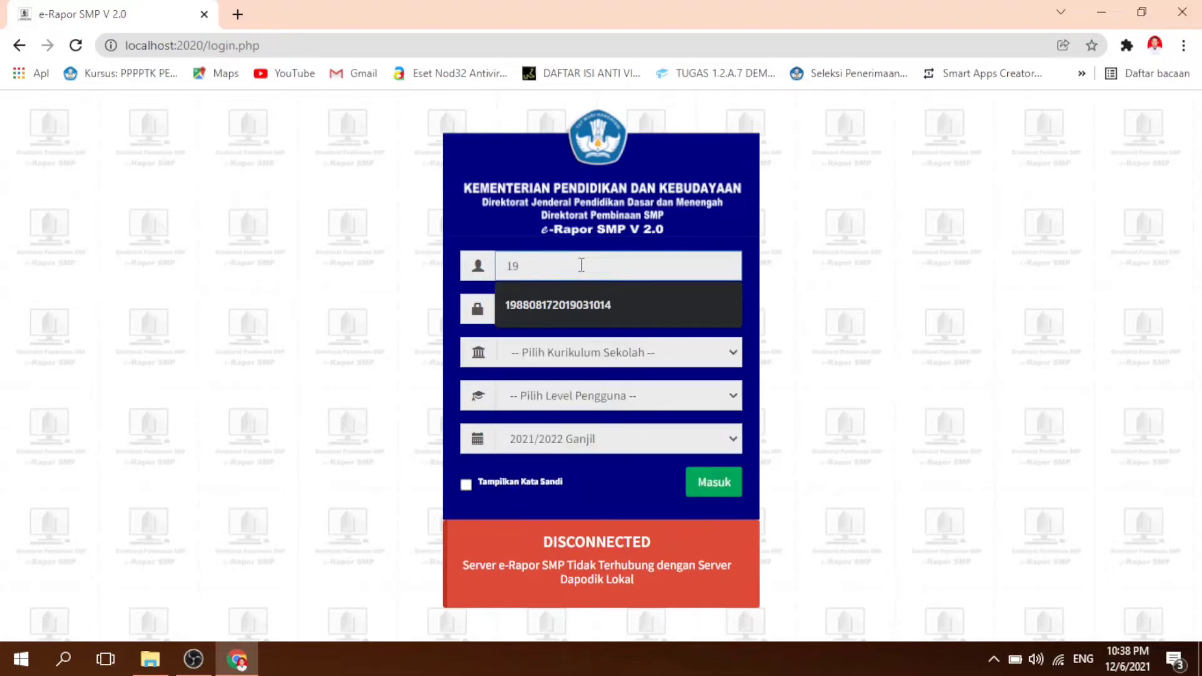
key("Down")
key("Tab")
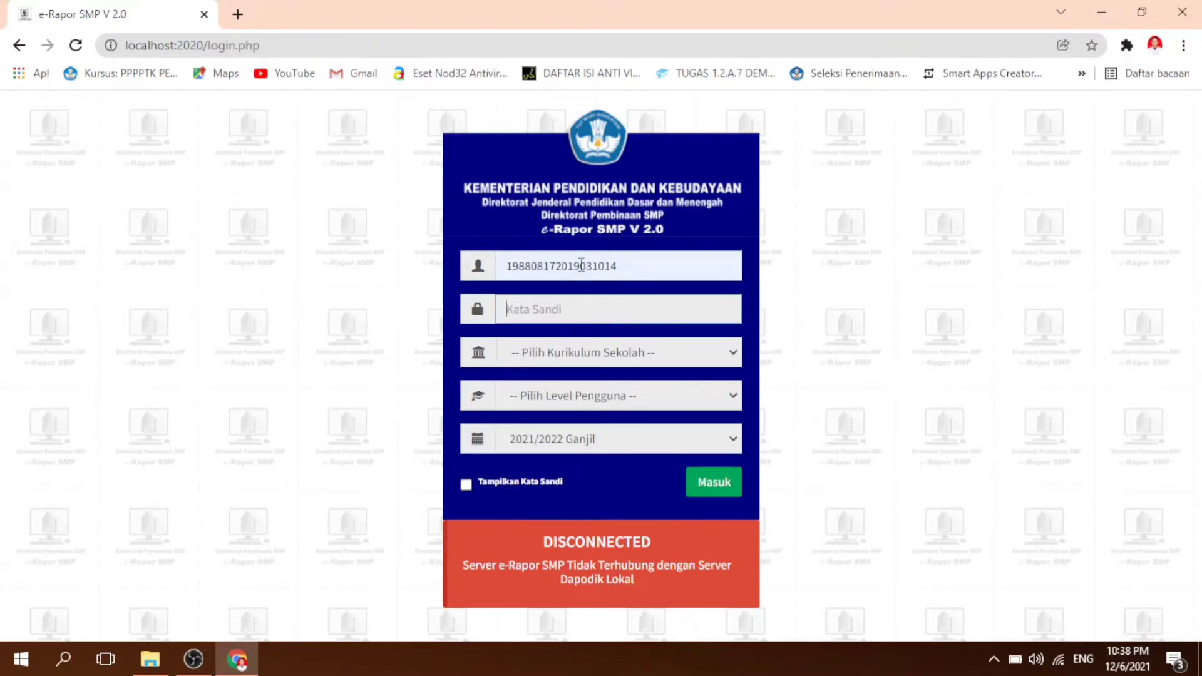
type("•")
Step: Log in with the K-2013 Paket curriculum and the Guru user level, declining to save the password in the browser
left_click(578, 354)
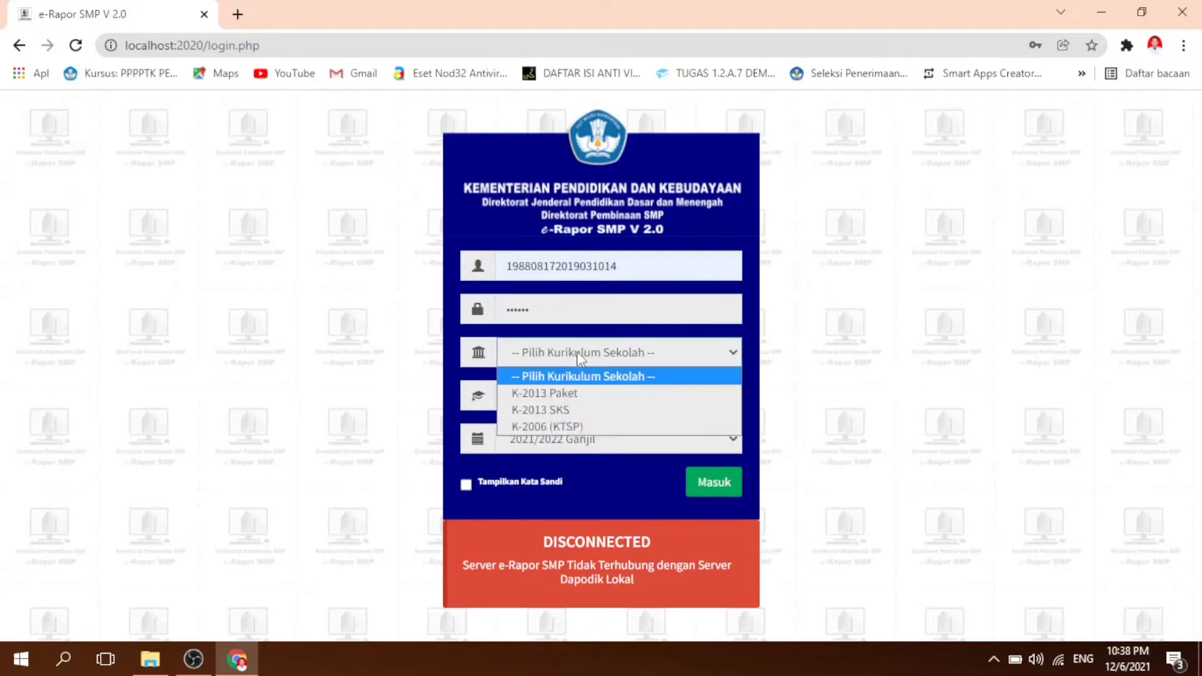
left_click(570, 395)
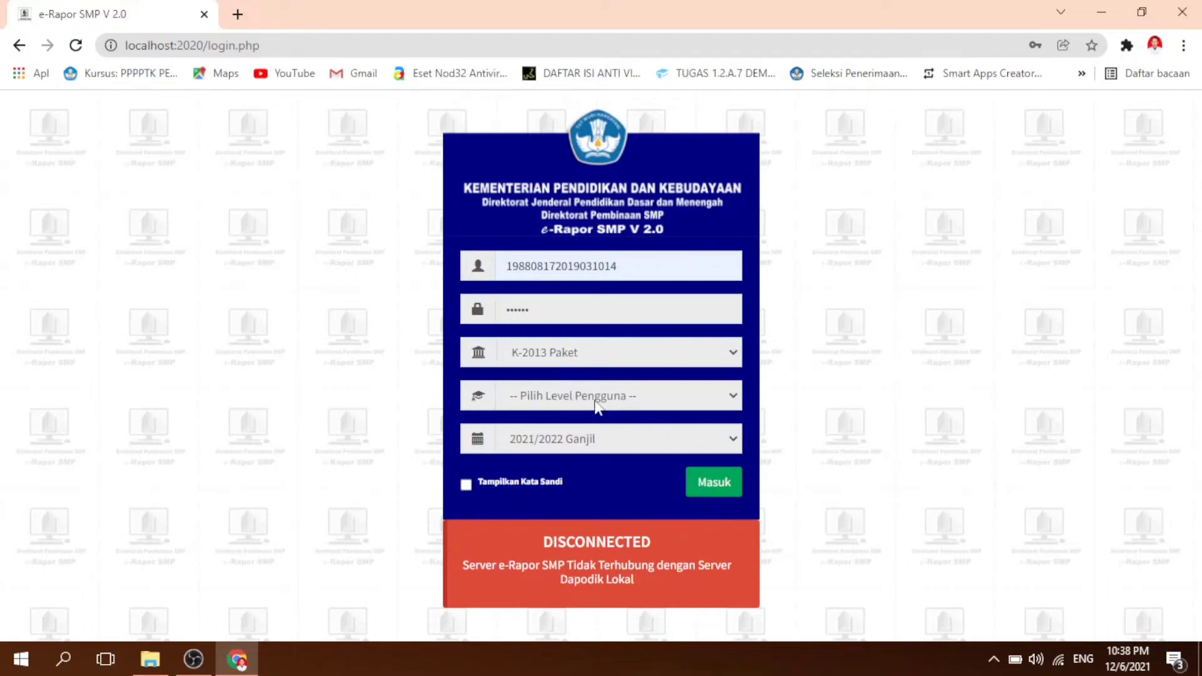
left_click(597, 404)
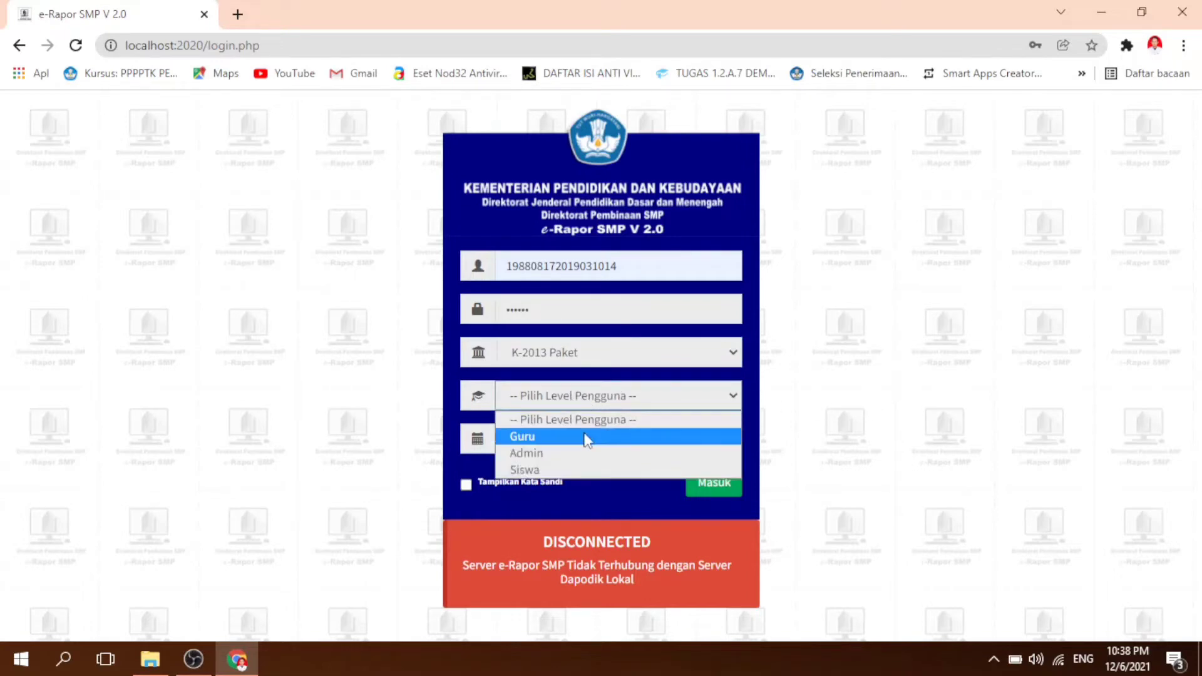
left_click(585, 437)
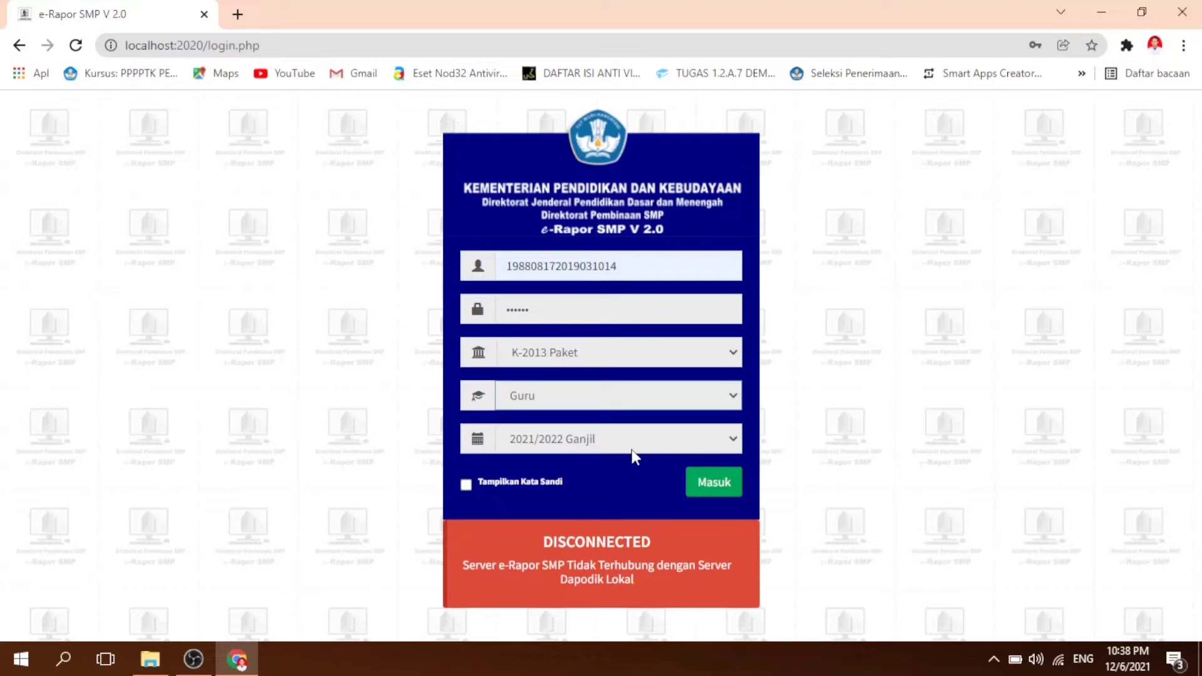
left_click(709, 485)
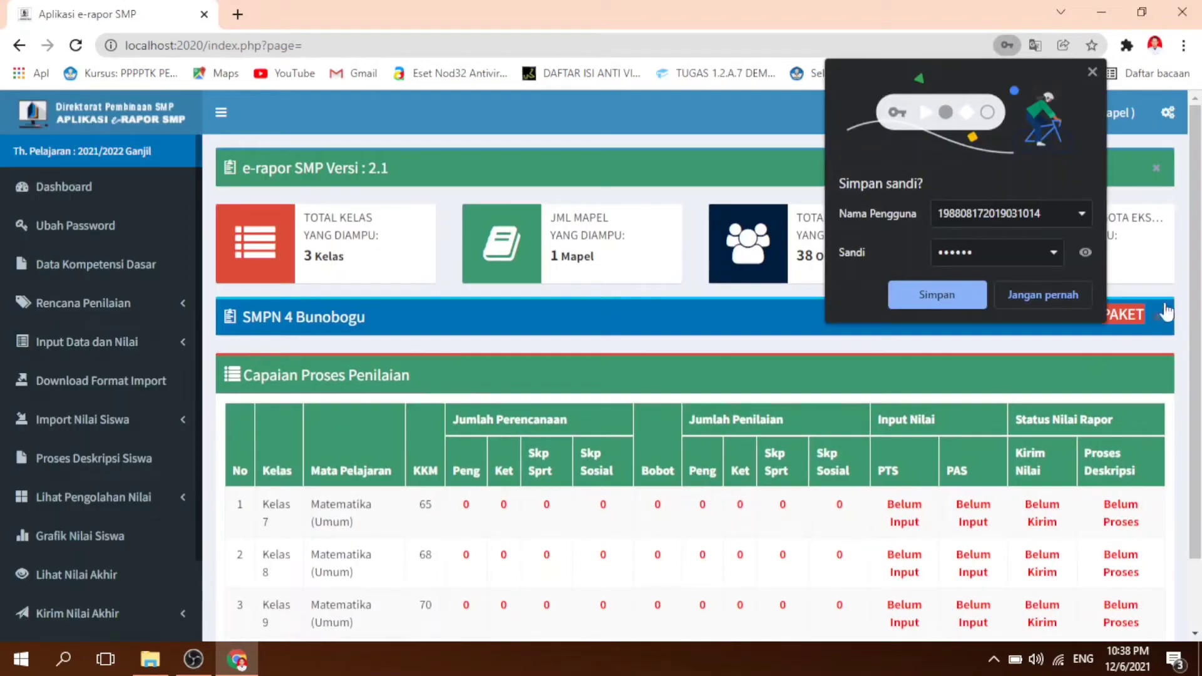
left_click(1064, 290)
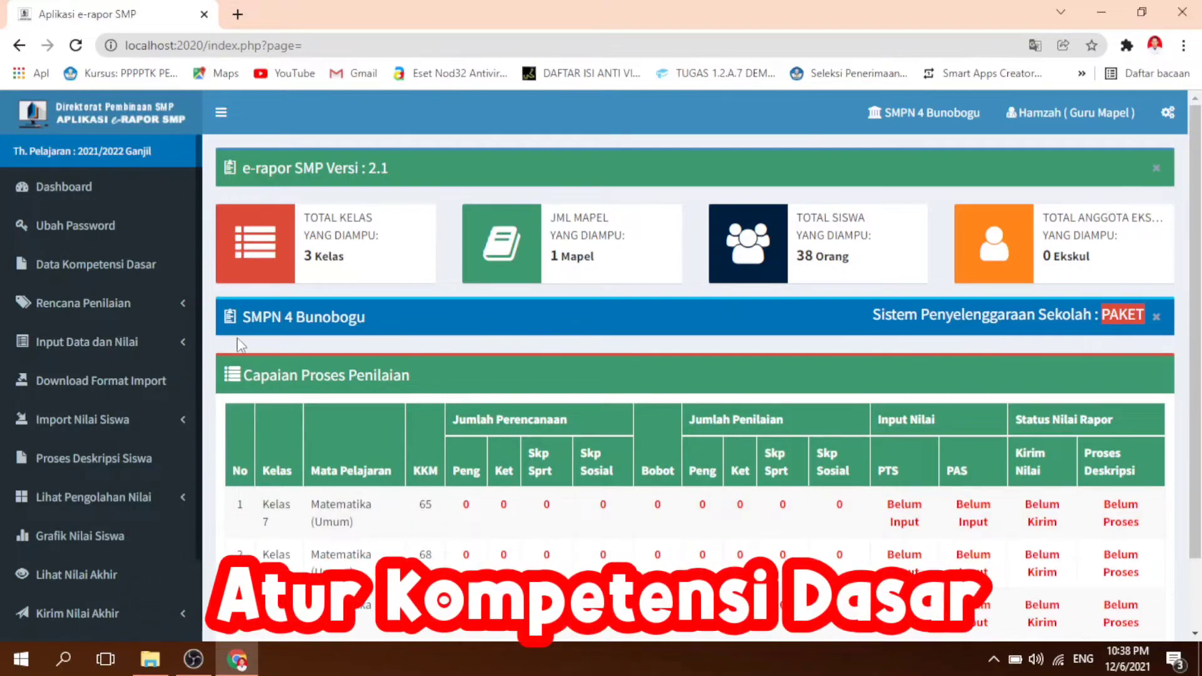
Step: Open the Data Kompetensi Dasar page and list the basic competencies for Matematika (Umum)
left_click(75, 273)
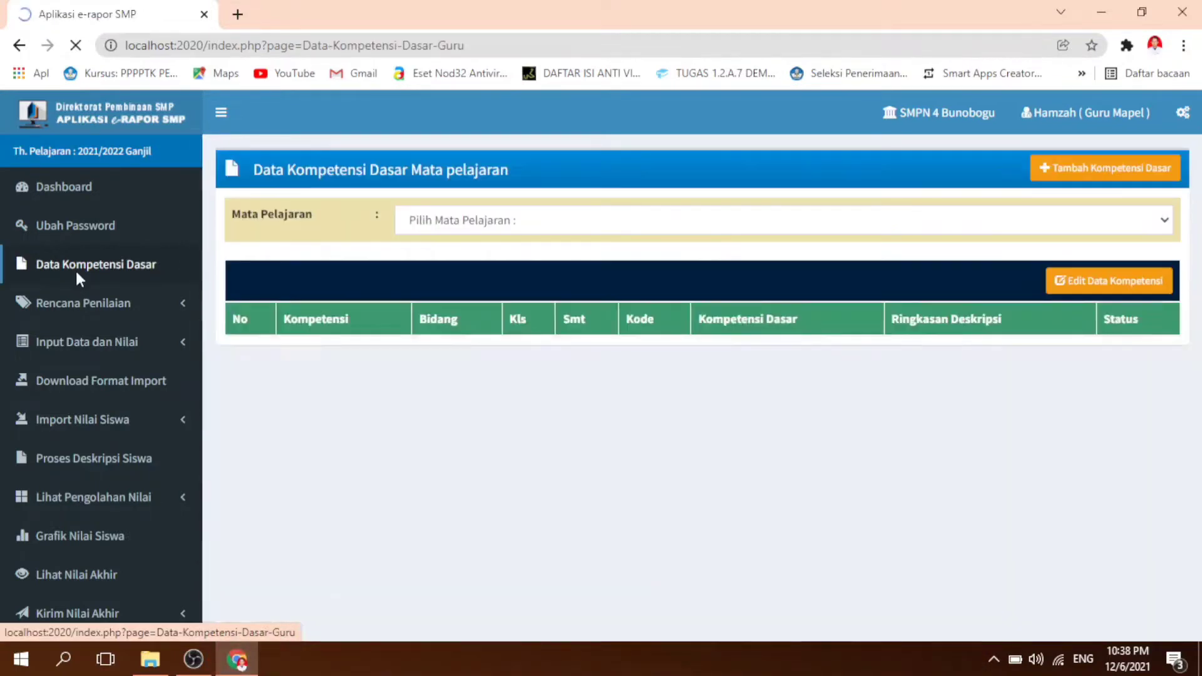
left_click(574, 229)
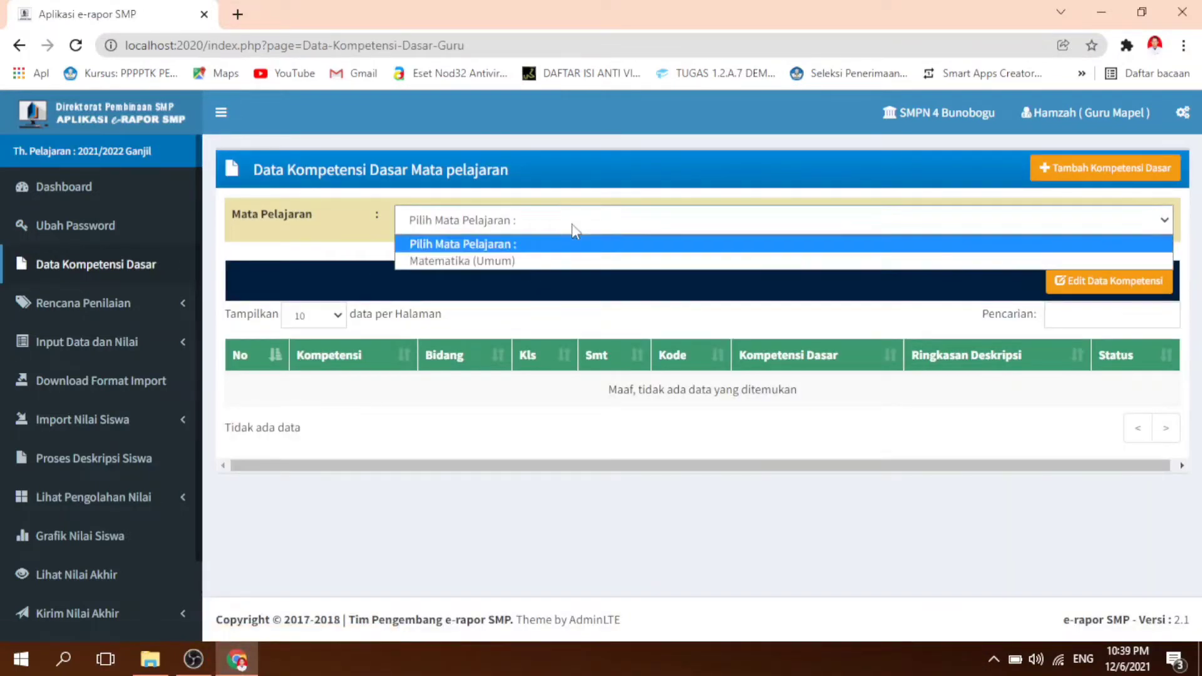
left_click(561, 260)
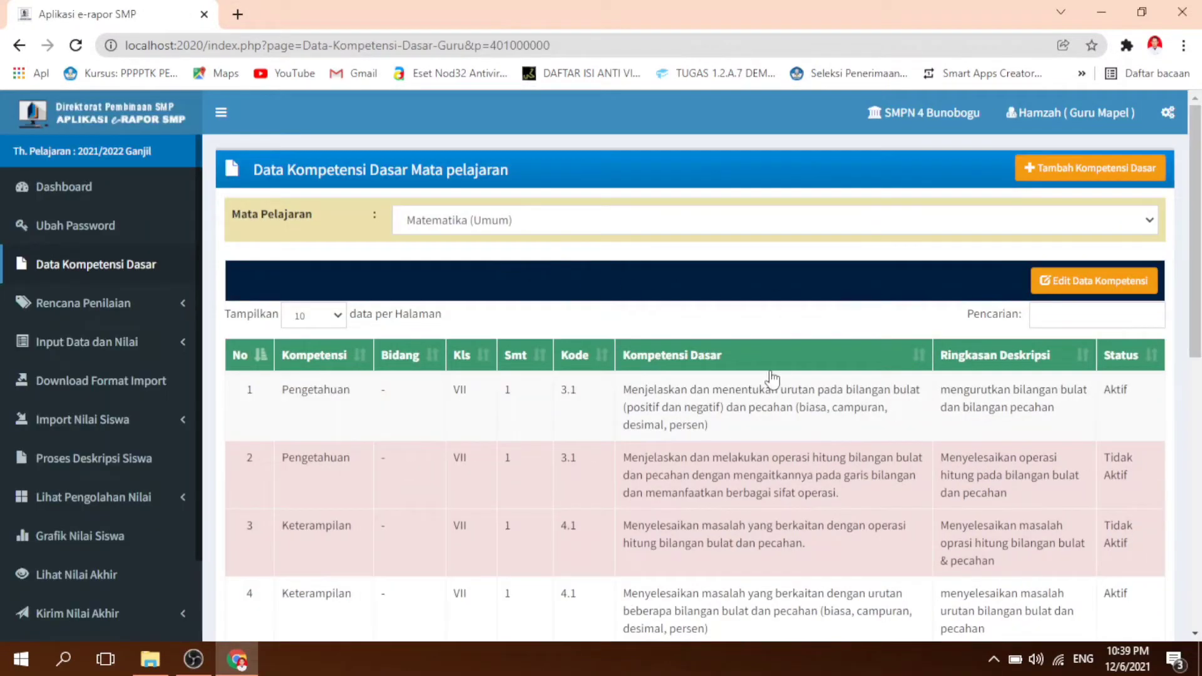
Step: Examine the Matematika (Umum) competency list, comparing which basic competencies are marked Aktif and which Tidak Aktif
scroll(786, 407, "down", 4)
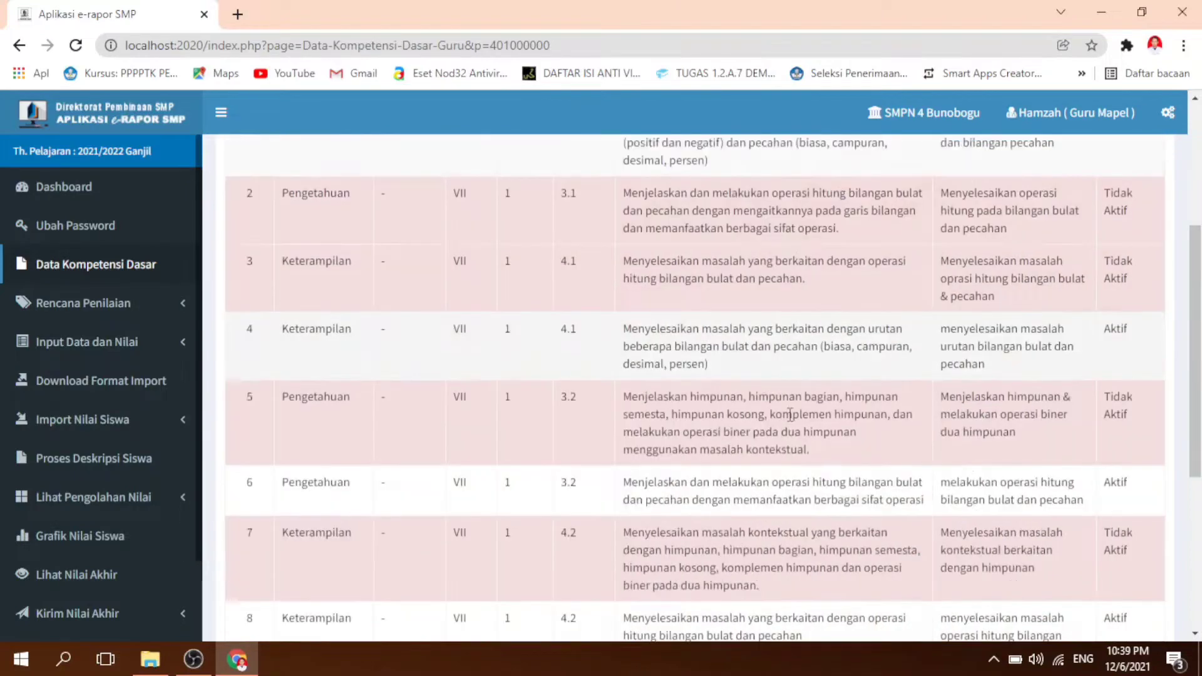
scroll(789, 414, "down", 5)
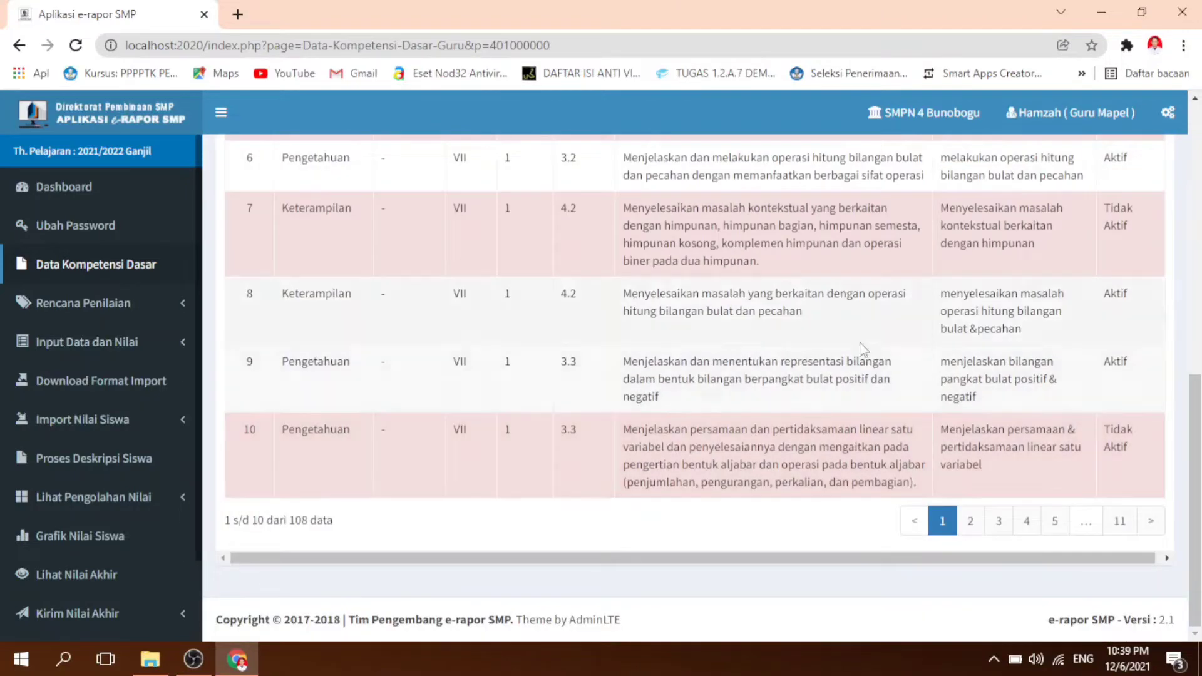
scroll(952, 368, "up", 9)
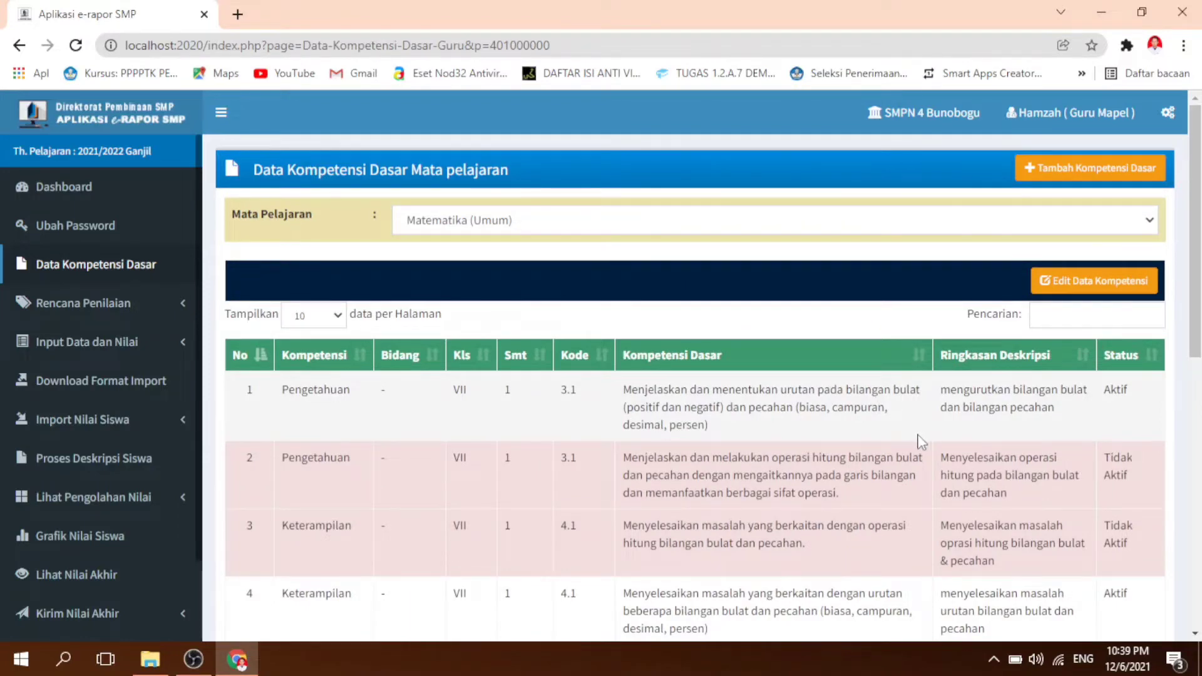
scroll(968, 449, "down", 1)
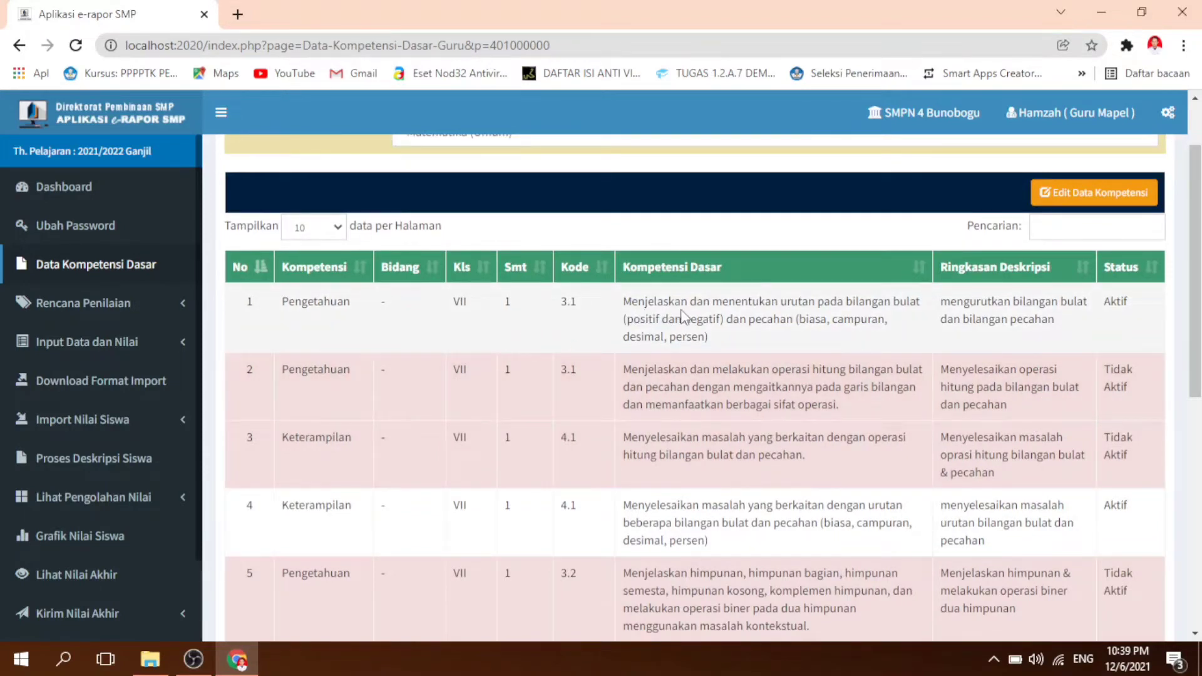
double_click(1114, 303)
scroll(1136, 331, "up", 2)
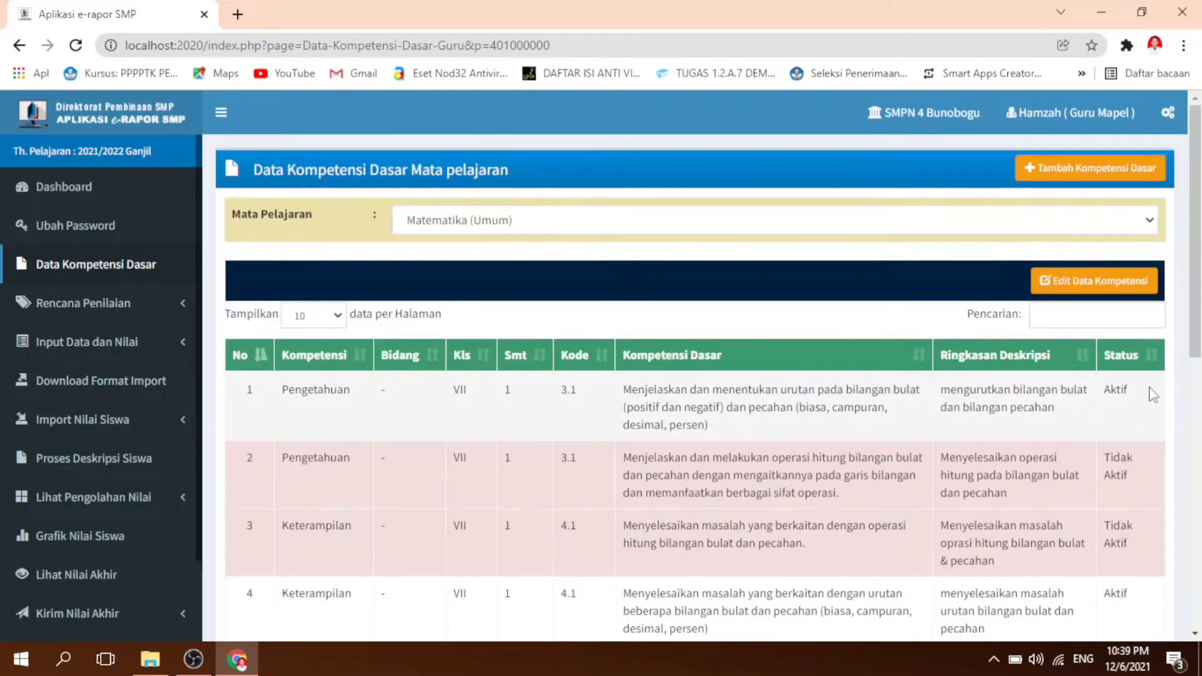
double_click(1125, 410)
left_click_drag(1131, 474, 1107, 463)
left_click(1129, 493)
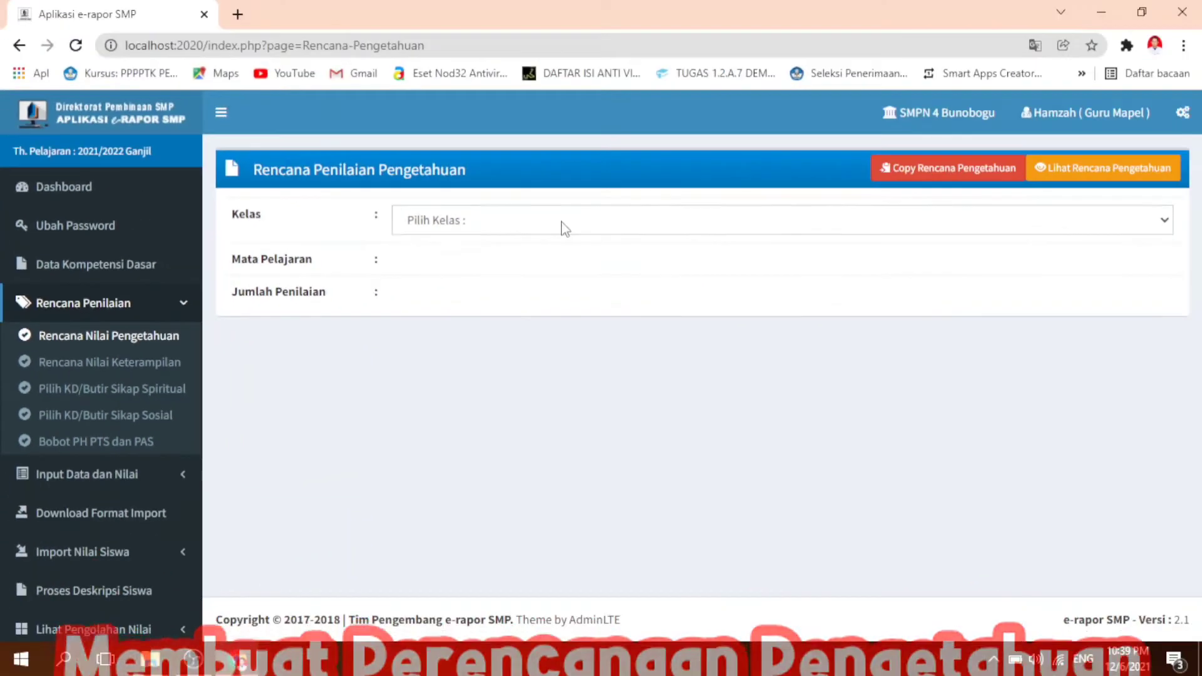
Step: Select Kelas 7 and the subject Matematika (Umum) for the knowledge assessment plan (Rencana Nilai Pengetahuan)
left_click(565, 229)
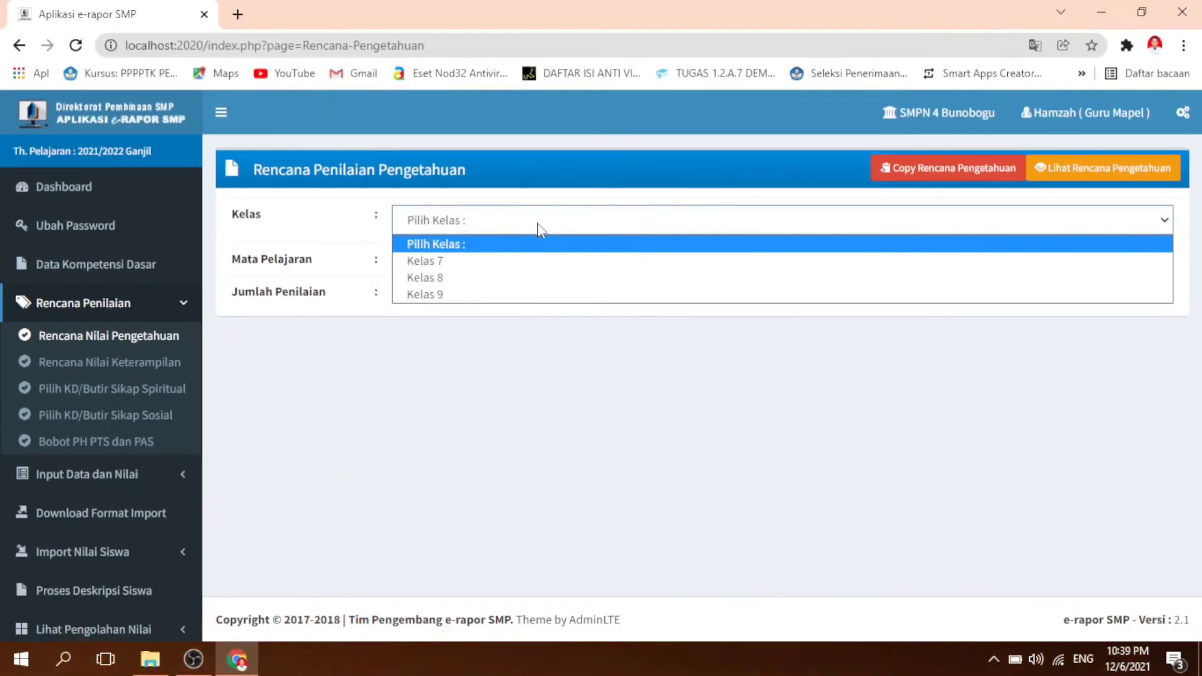
left_click(526, 261)
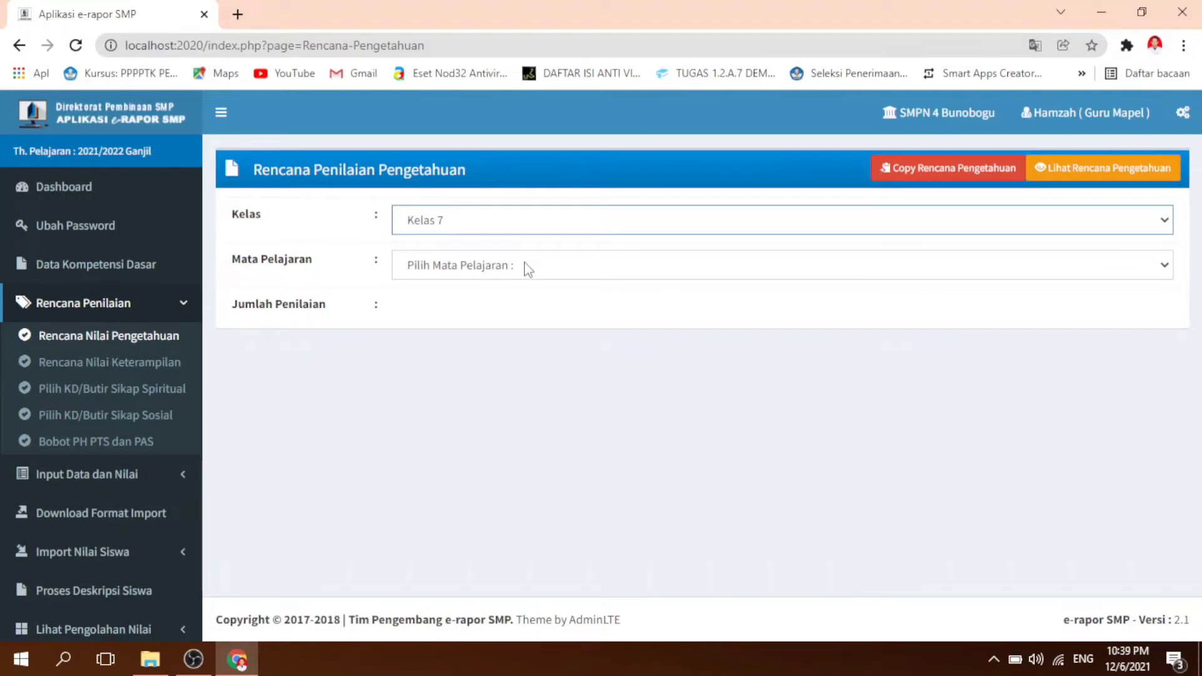
left_click(528, 268)
left_click(526, 306)
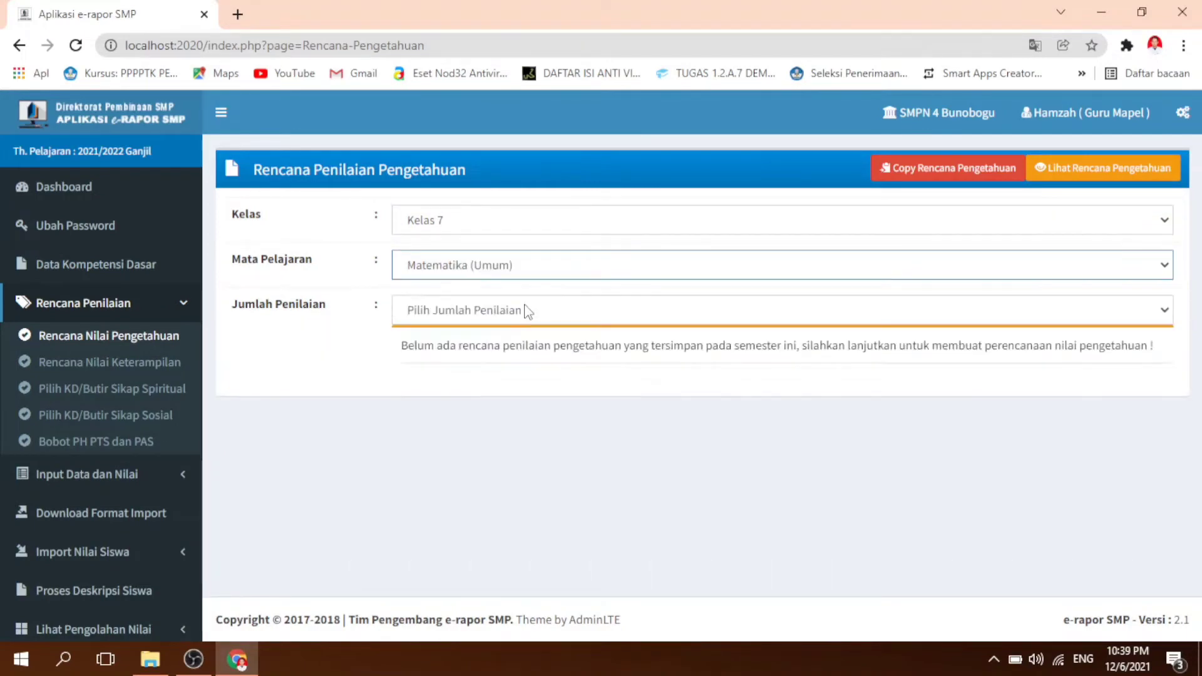
Step: Set the number of assessments (Jumlah Penilaian) in the knowledge plan to 2
left_click(541, 316)
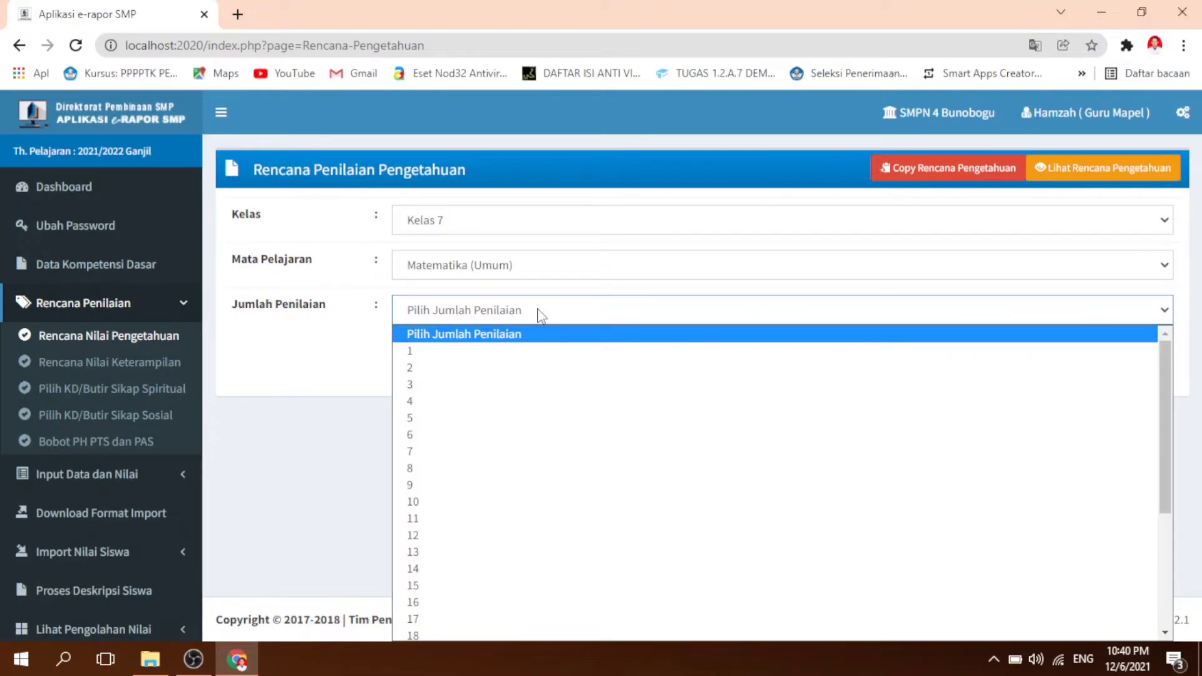
left_click(336, 379)
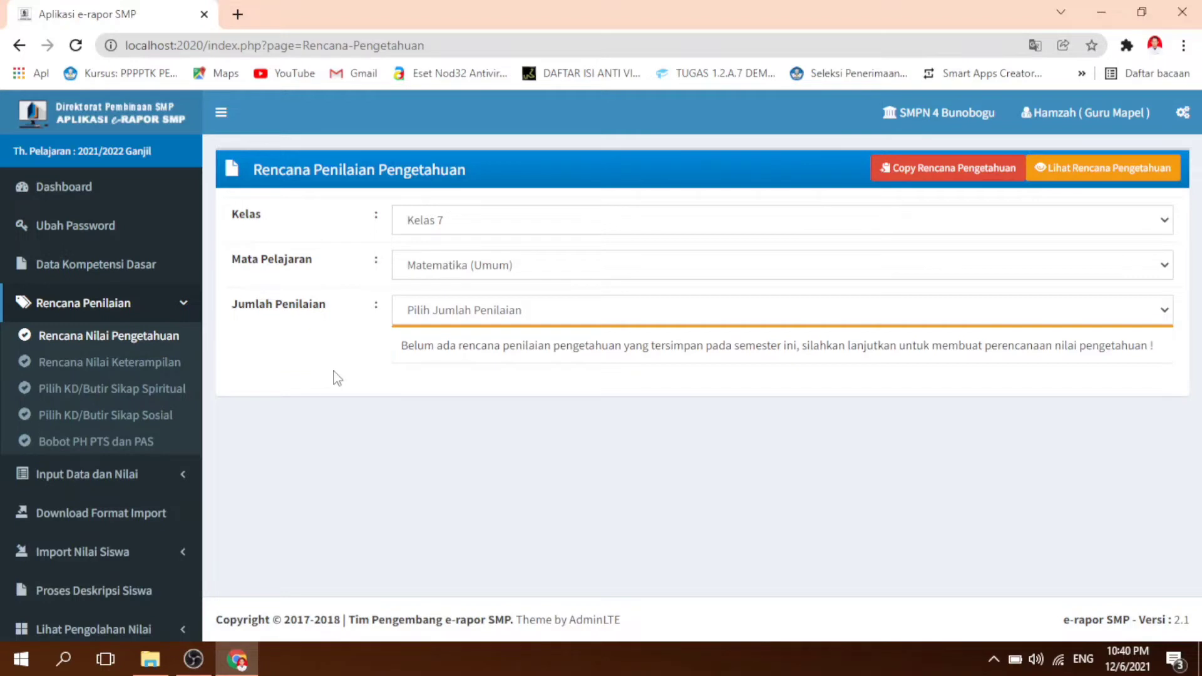
left_click(468, 319)
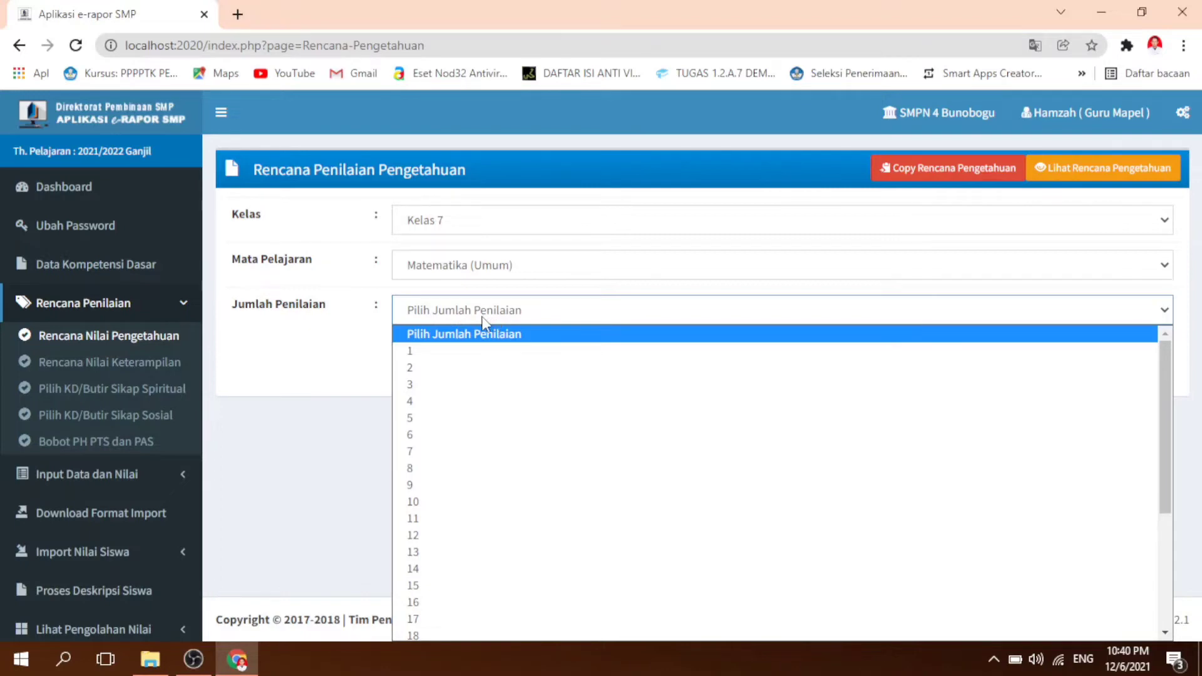
left_click(473, 369)
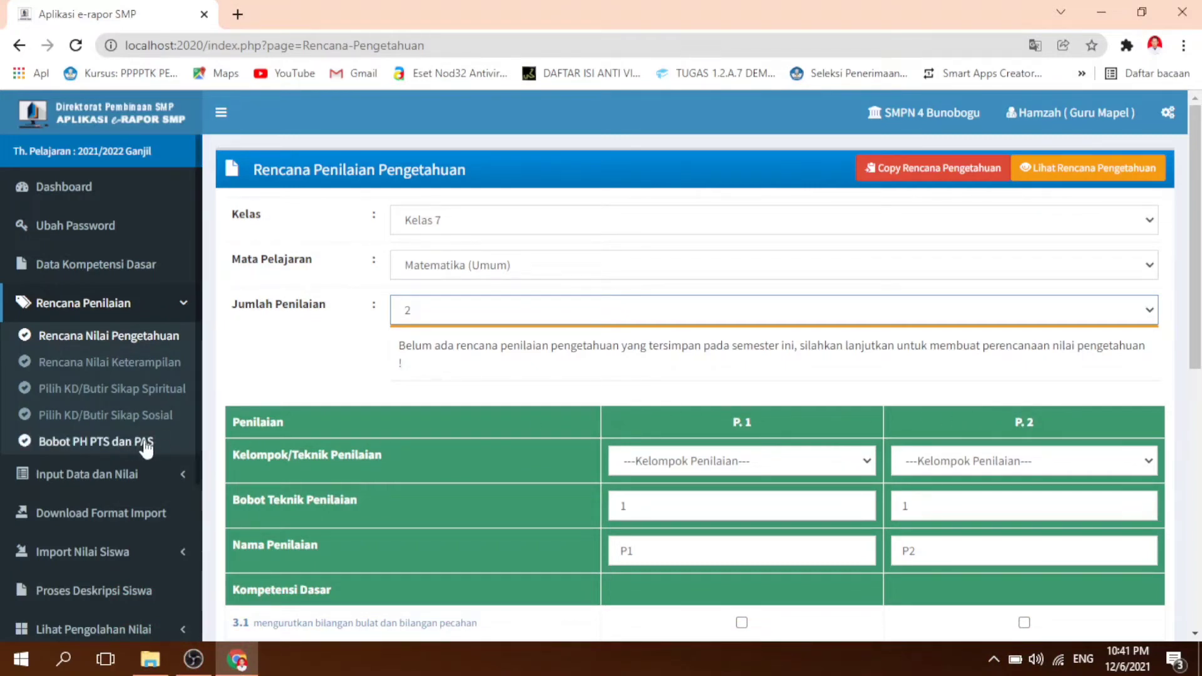
Step: Set the technique of assessment P. 1 to Penugasan and name the assessment Tugas
scroll(792, 393, "down", 1)
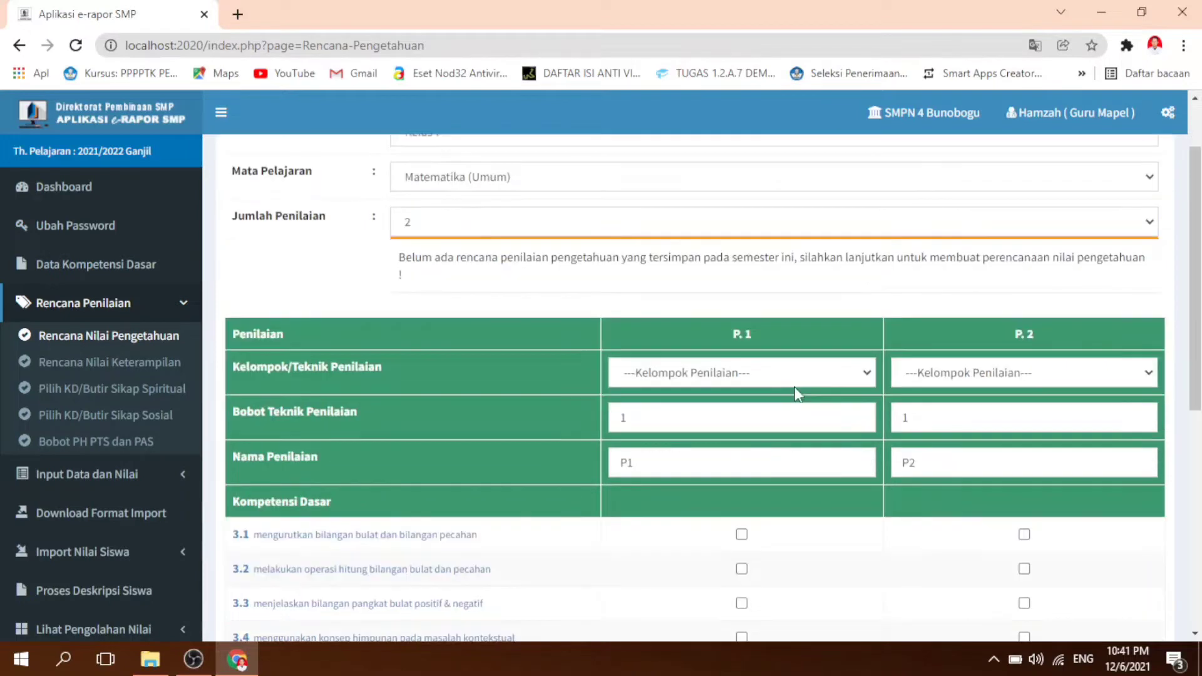
left_click(801, 377)
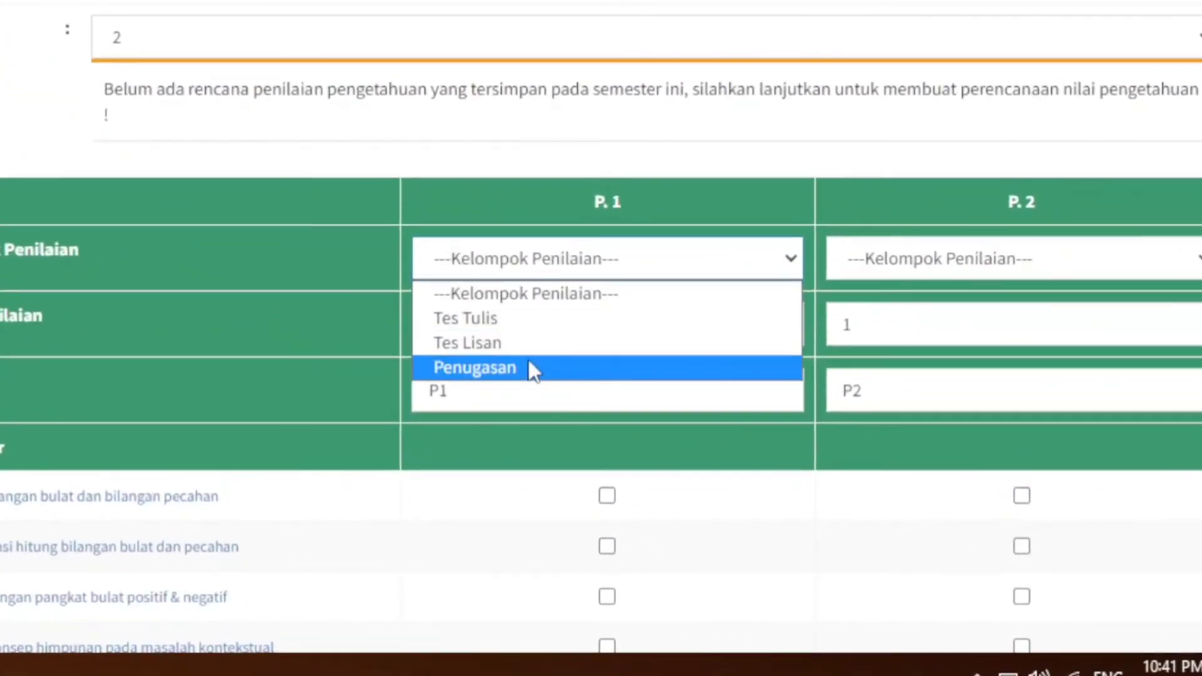
left_click(528, 367)
left_click_drag(531, 394, 89, 430)
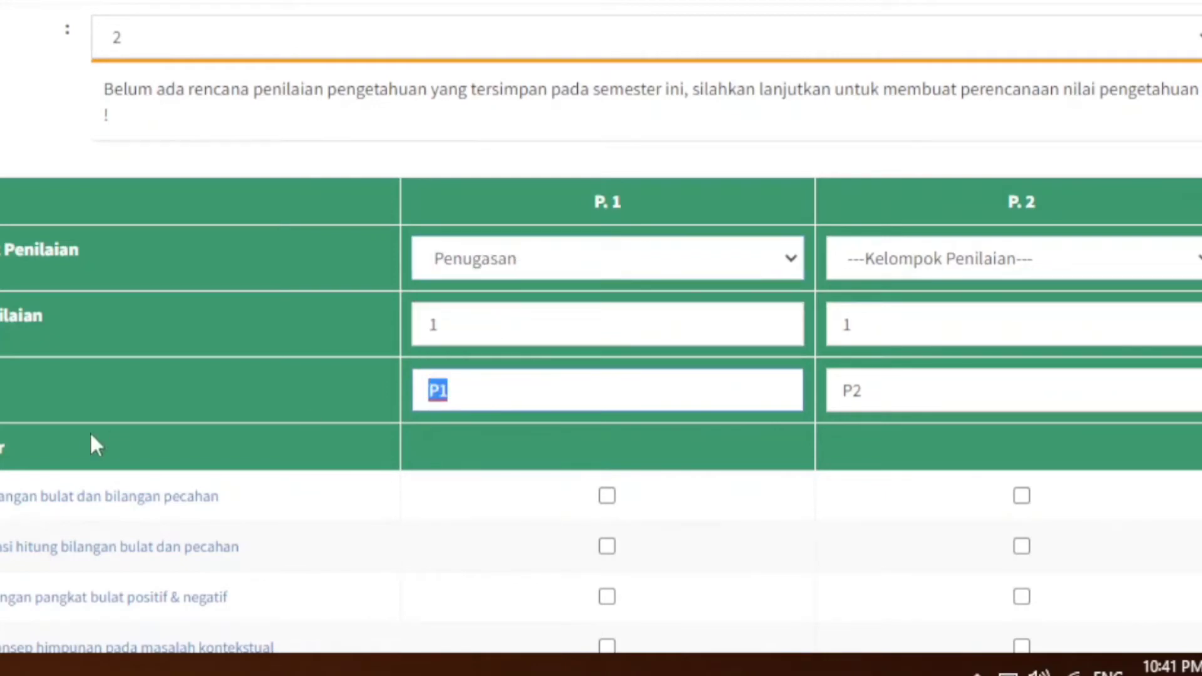
type("Tugas")
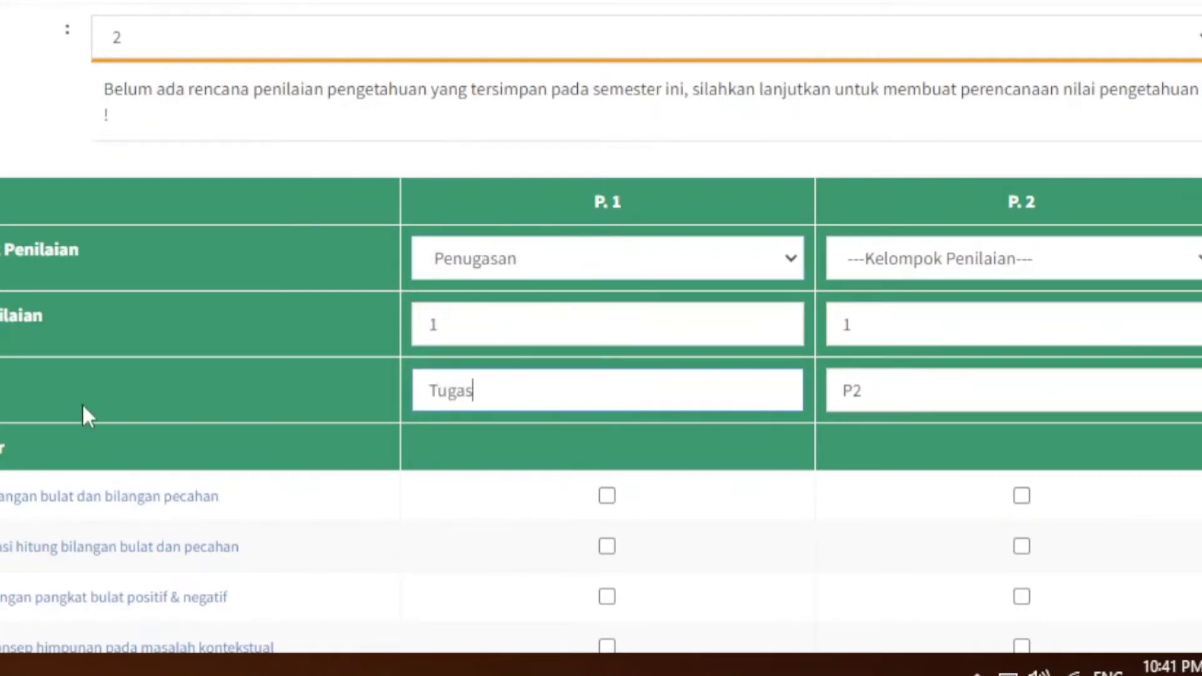
Step: Set the technique of assessment P. 2 to Tes Tulis and name the assessment UH
left_click(1112, 256)
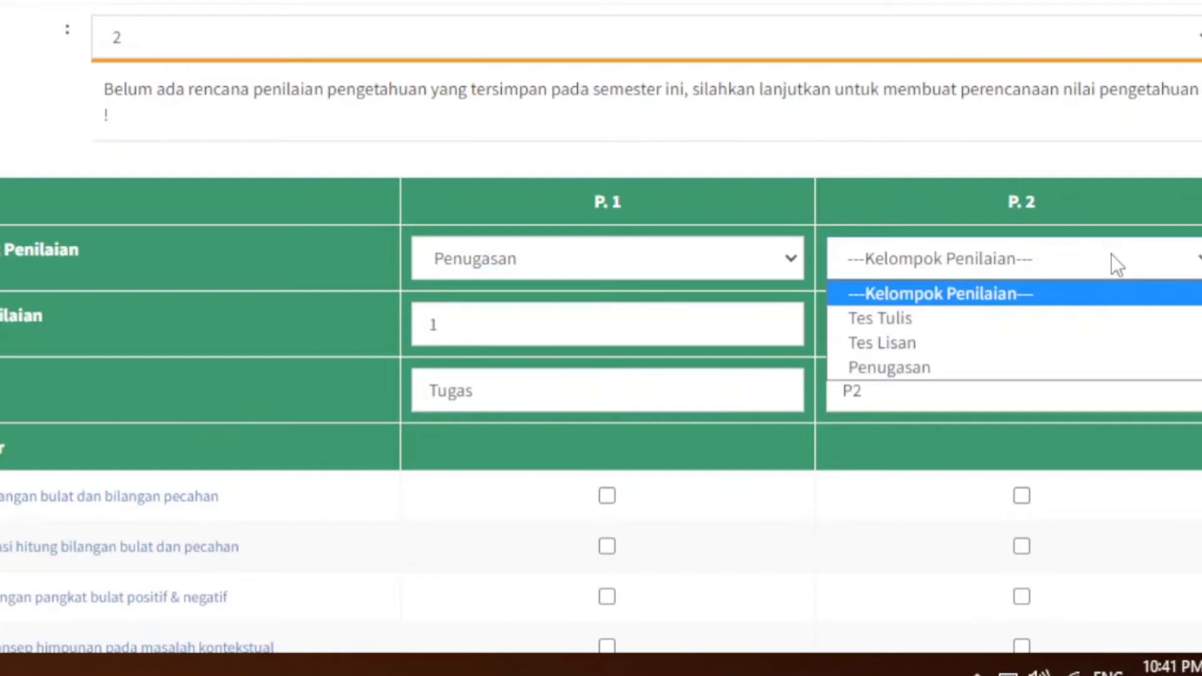
left_click(1047, 317)
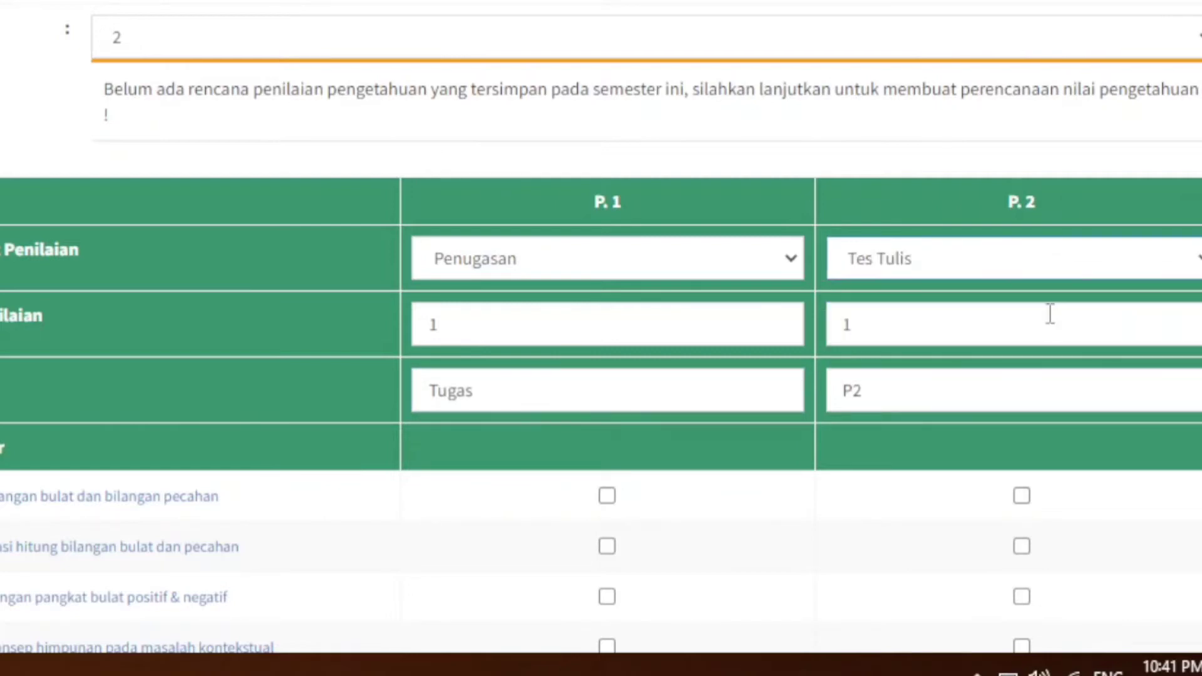
left_click(928, 403)
type("UH")
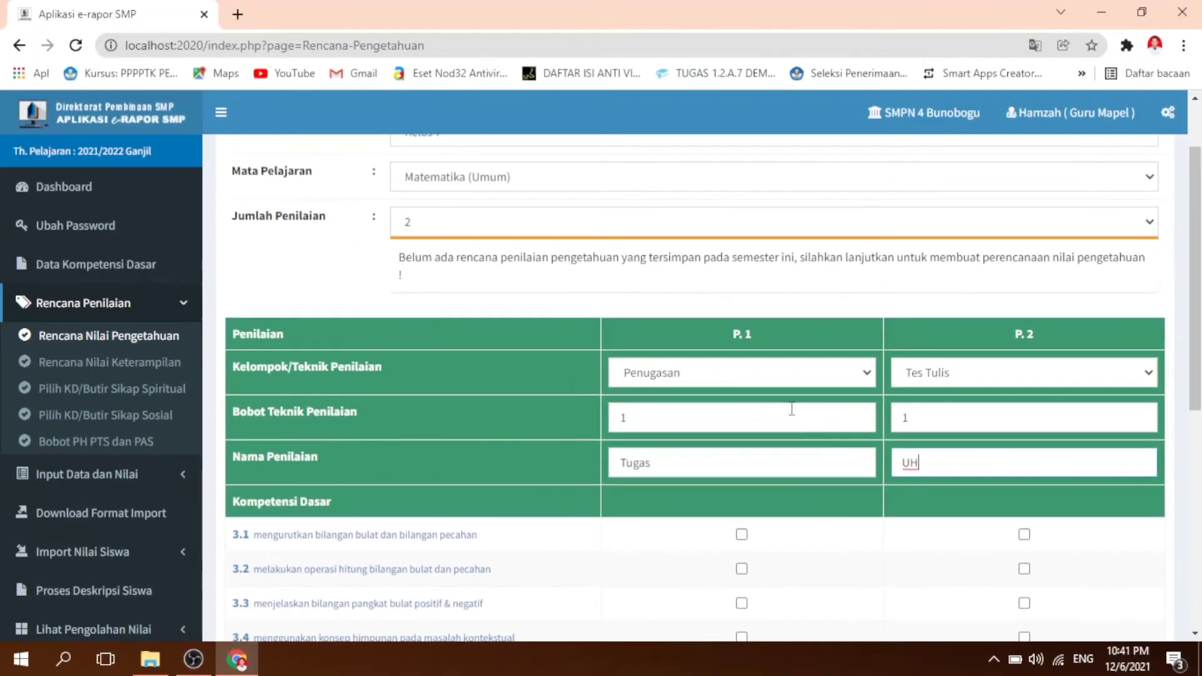
left_click(679, 309)
left_click(971, 412)
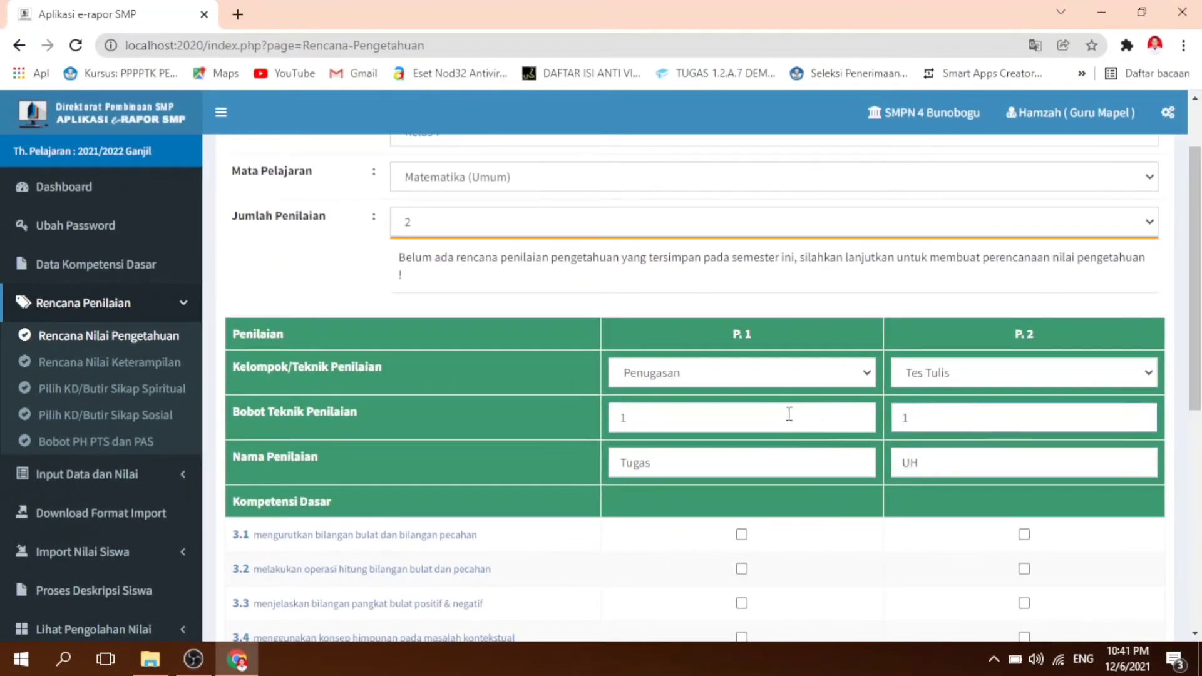
left_click(786, 415)
left_click(926, 424)
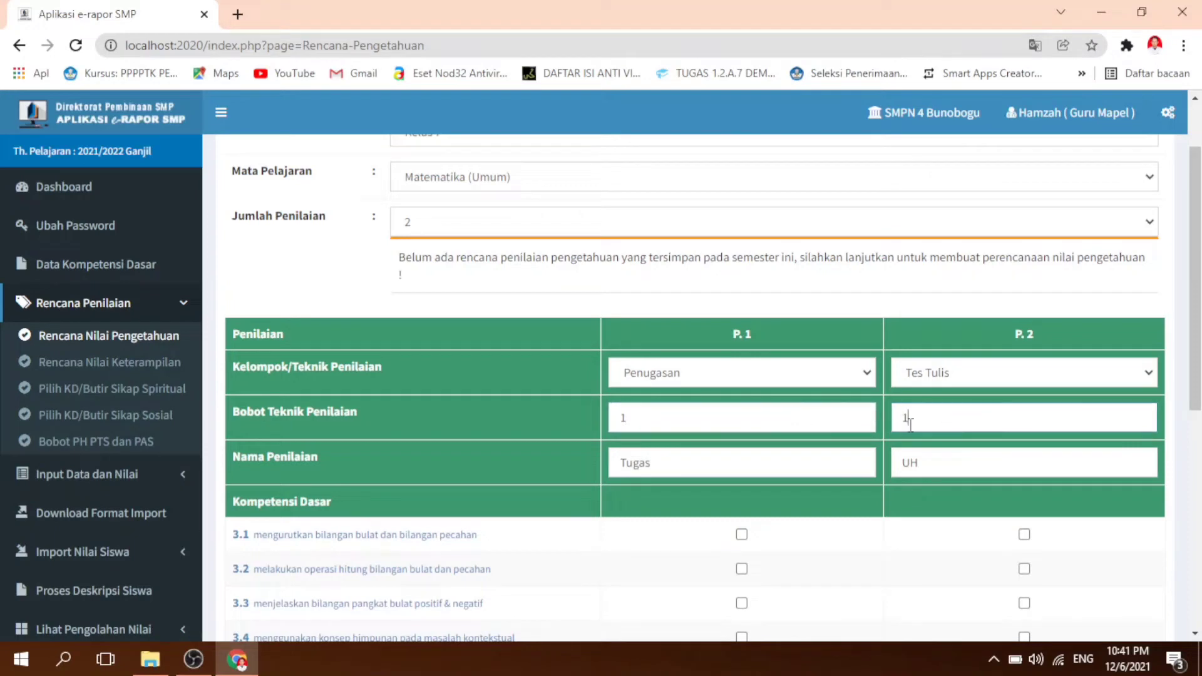
left_click(842, 424)
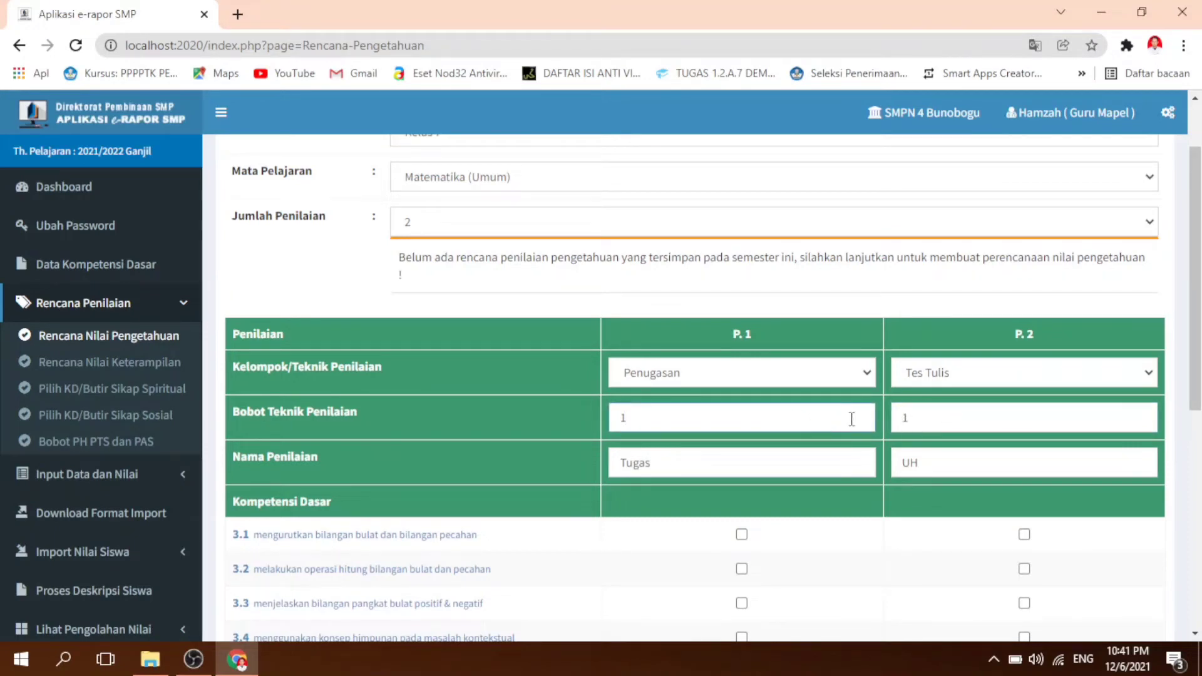
left_click(958, 424)
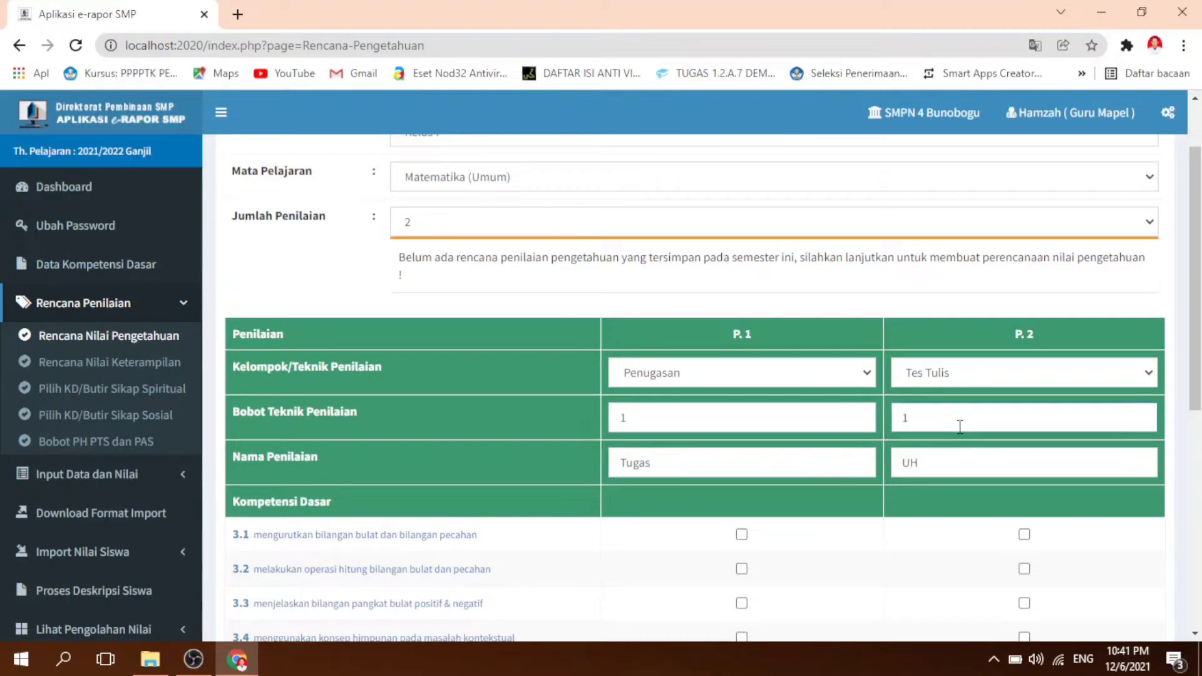
Step: Assign basic competencies 3.1, 3.2 and 3.4 to assessment P. 1 in the knowledge plan
scroll(957, 431, "down", 3)
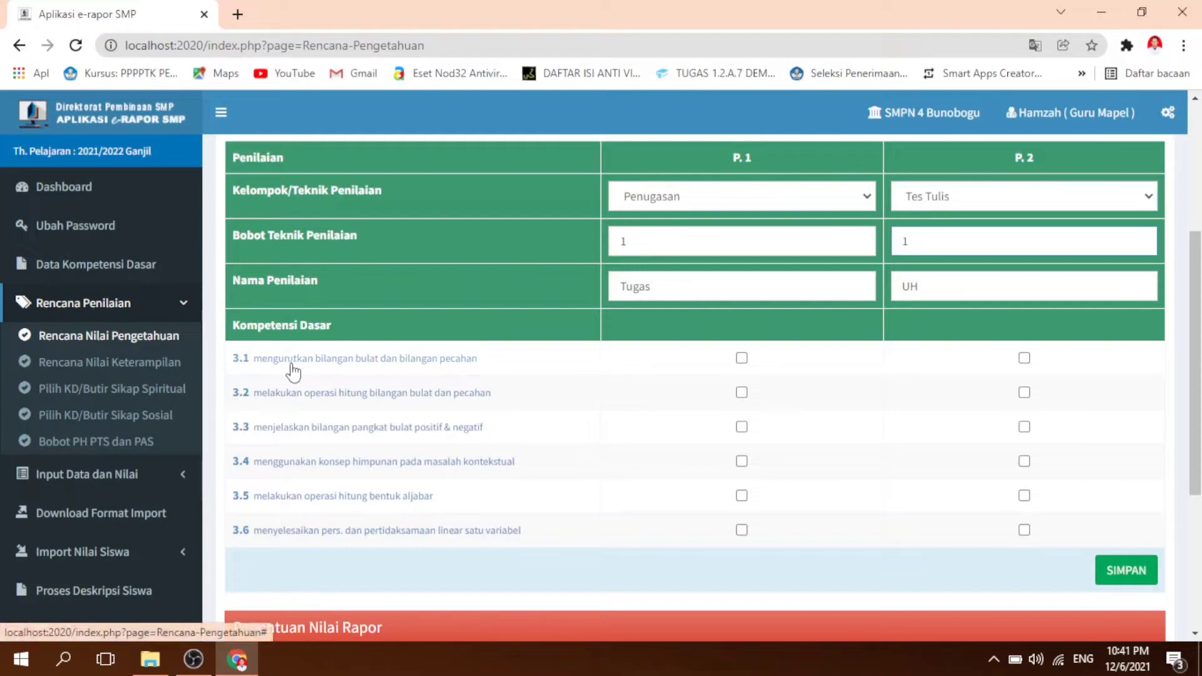
left_click(742, 359)
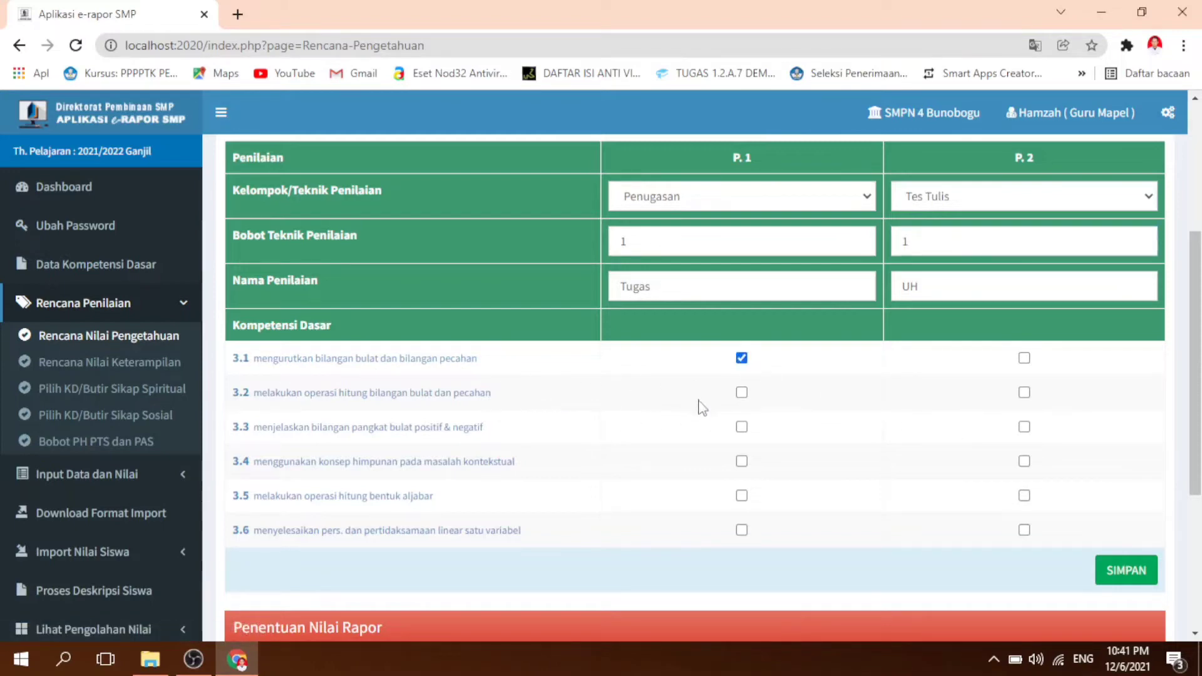
left_click(741, 392)
left_click(741, 461)
Step: Assign basic competencies 3.1, 3.2 and 3.4 to assessment P. 2, leaving 3.3 unselected
left_click(1024, 358)
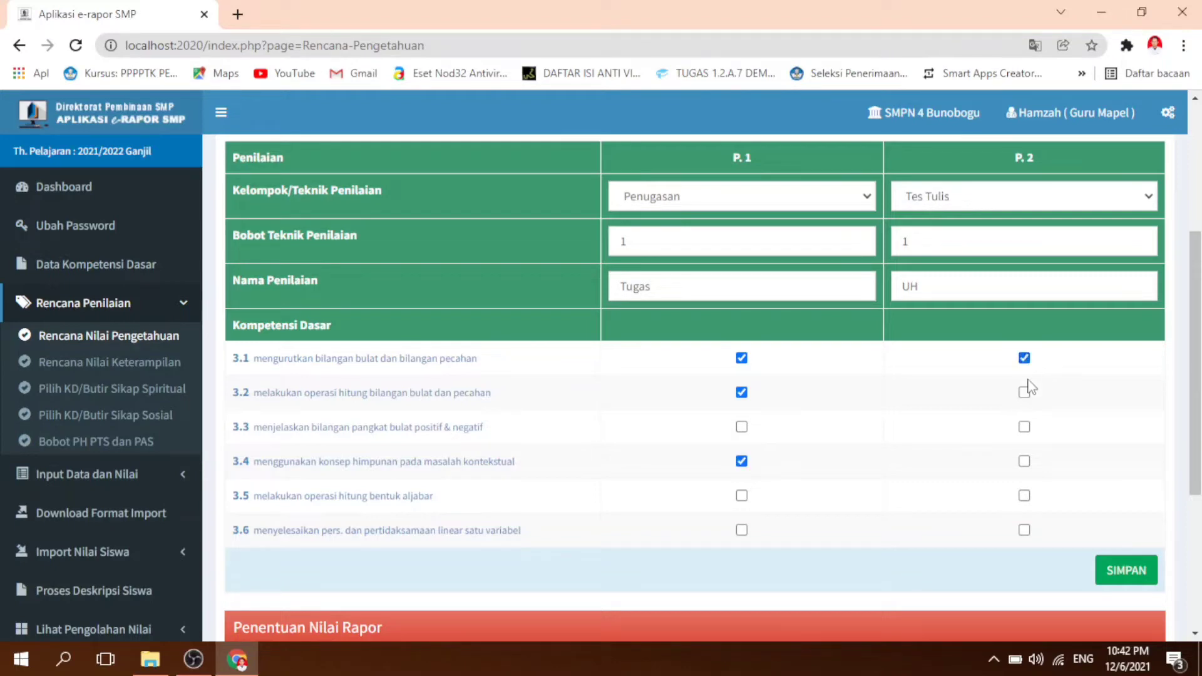
left_click(1025, 392)
left_click(1022, 427)
left_click(1024, 428)
left_click(1025, 462)
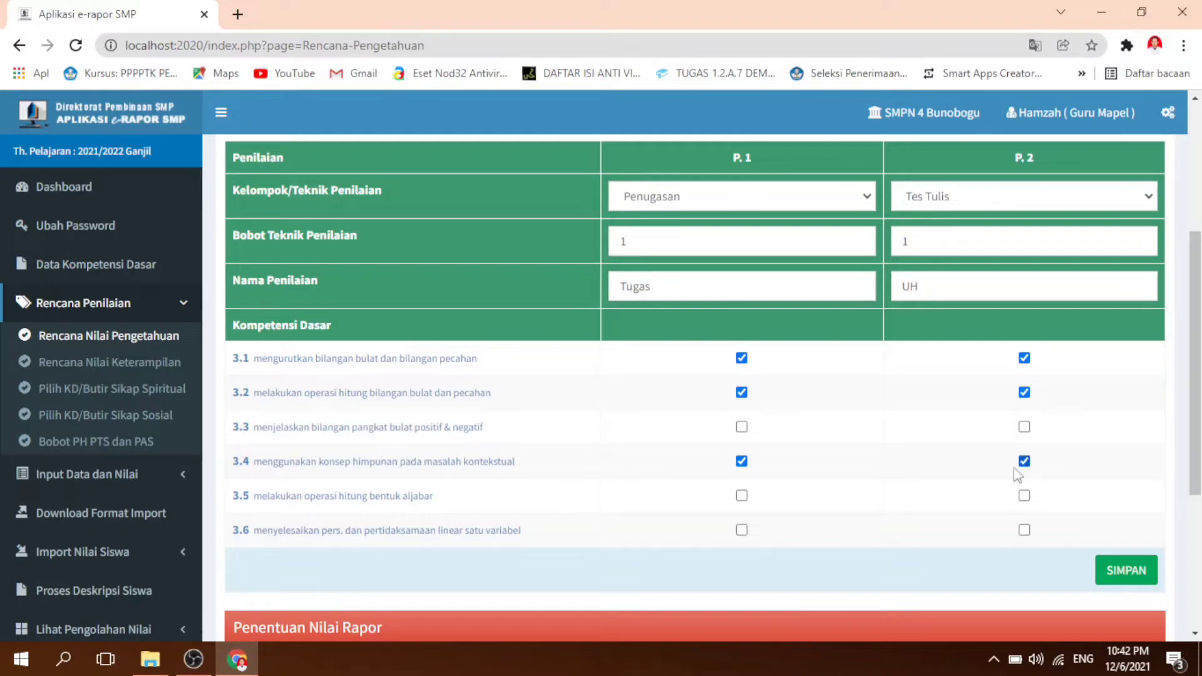
Step: Assign basic competencies 3.5 and 3.6 to both assessments P. 1 and P. 2
left_click(1024, 530)
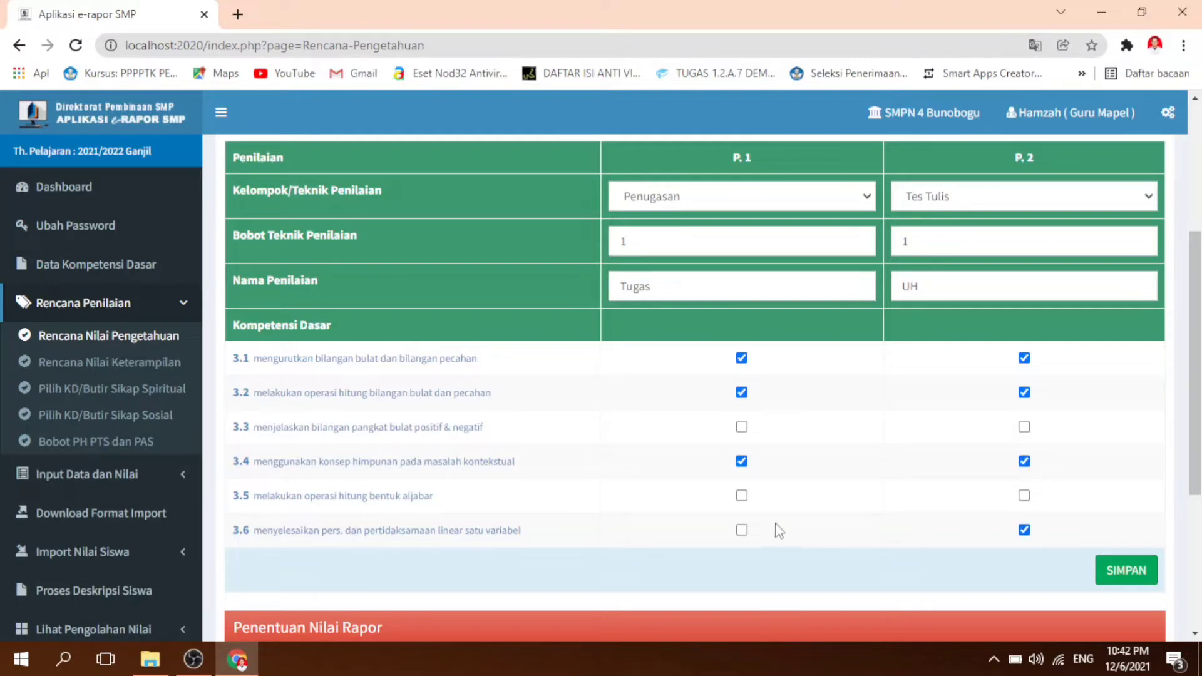
left_click(742, 530)
left_click(742, 496)
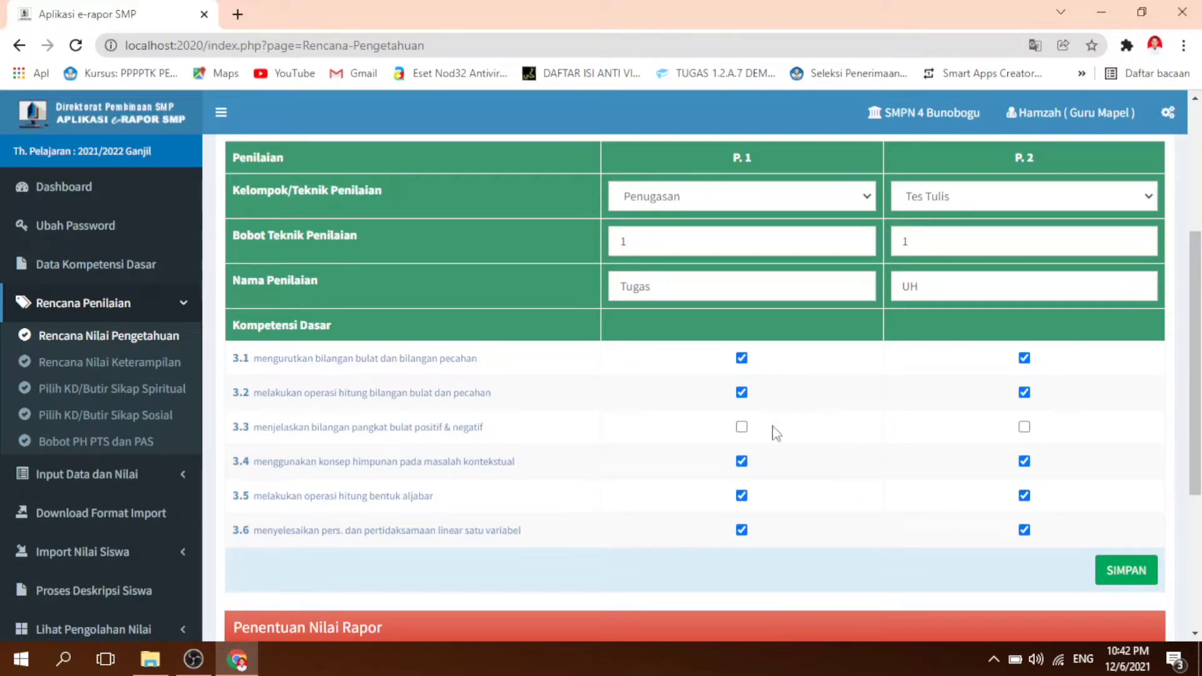
Step: Save the knowledge assessment plan, accepting the overwrite of any earlier plan data
left_click(1143, 578)
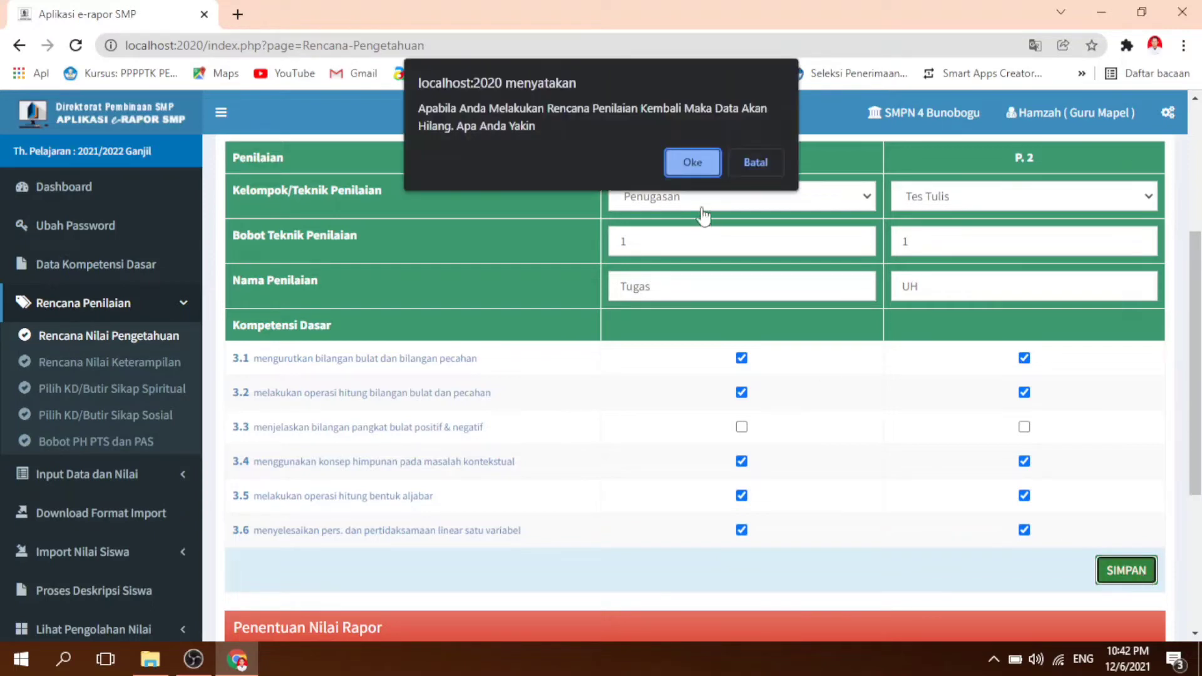
left_click(689, 164)
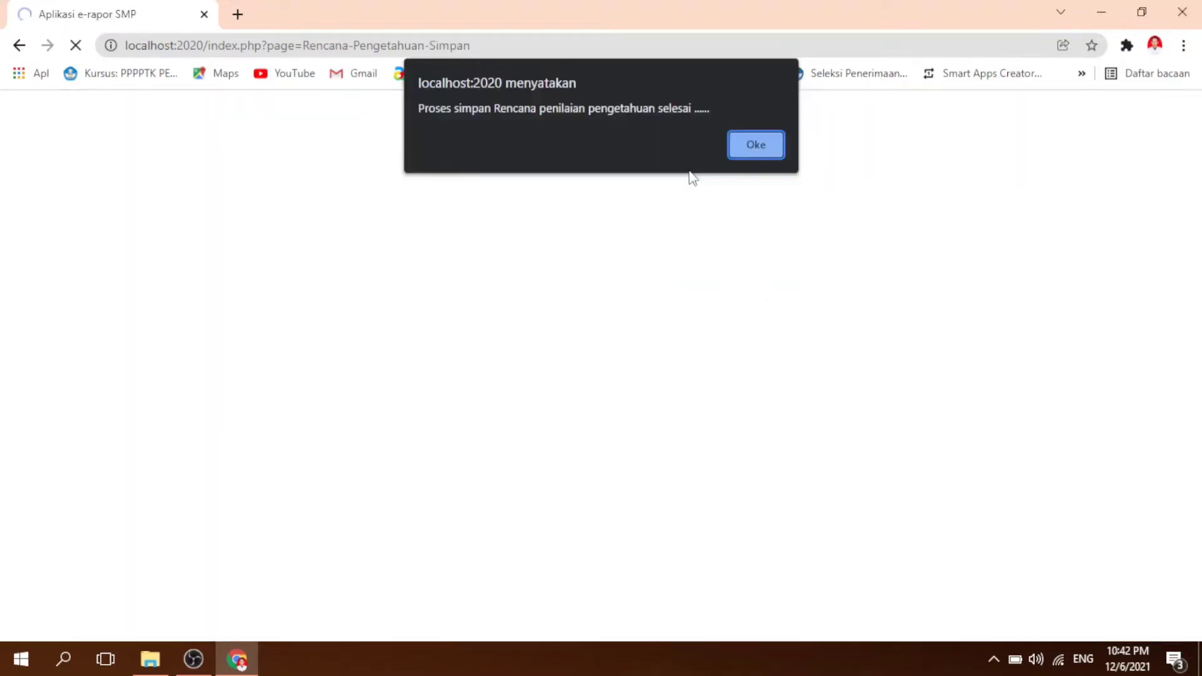
left_click(750, 149)
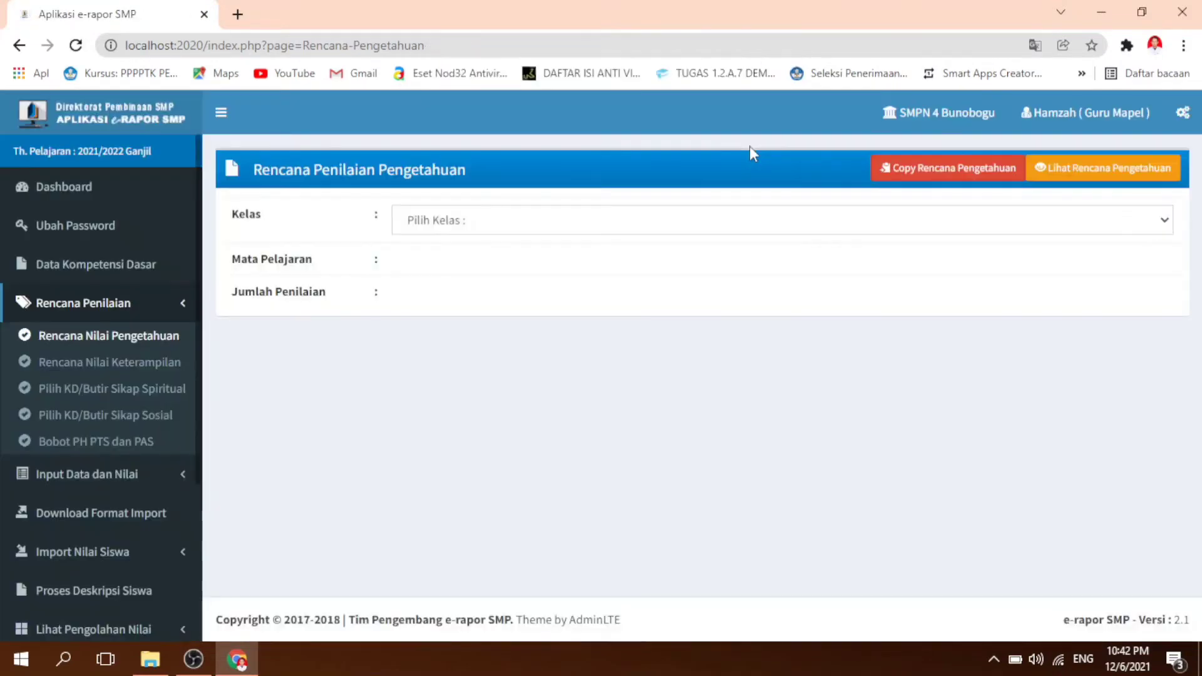
left_click(740, 222)
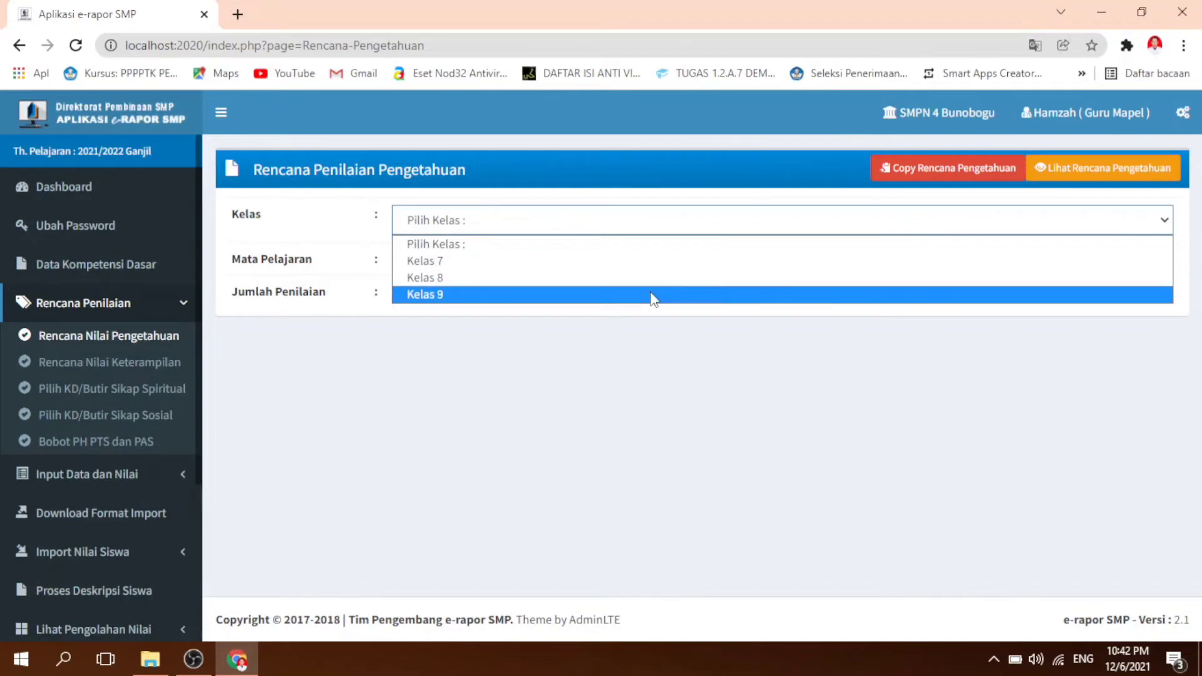
left_click(714, 355)
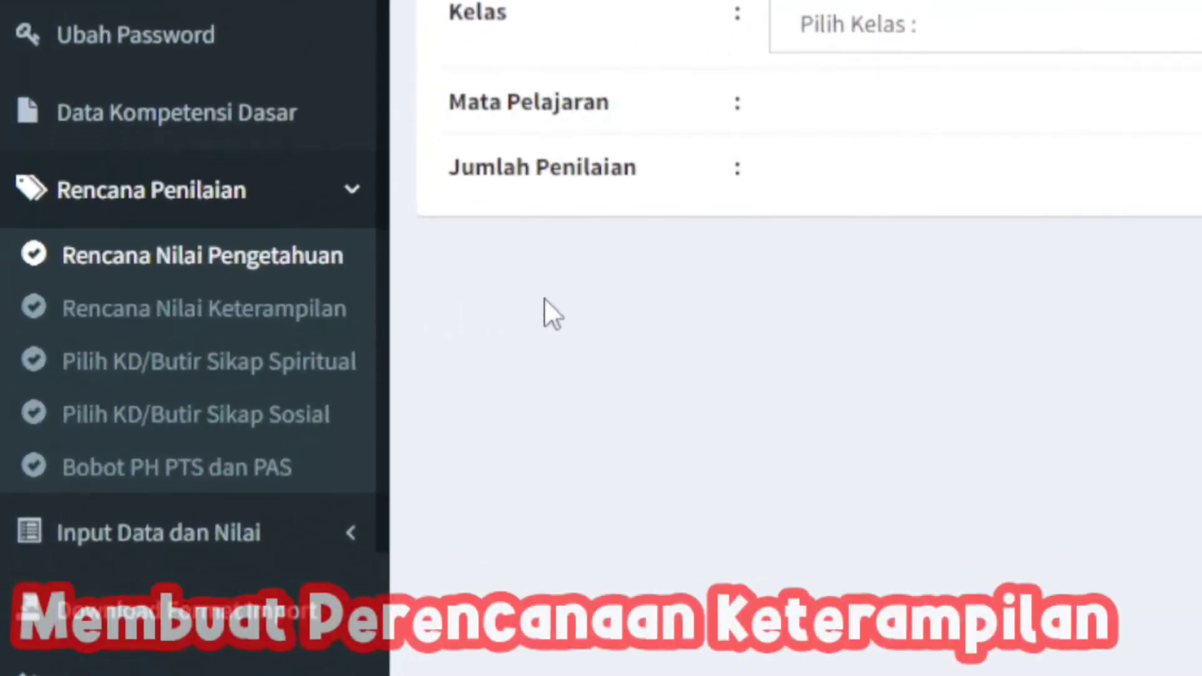
Step: Open the skills assessment plan (Rencana Nilai Keterampilan) and select Kelas 7 with the subject Matematika (Umum)
left_click(137, 304)
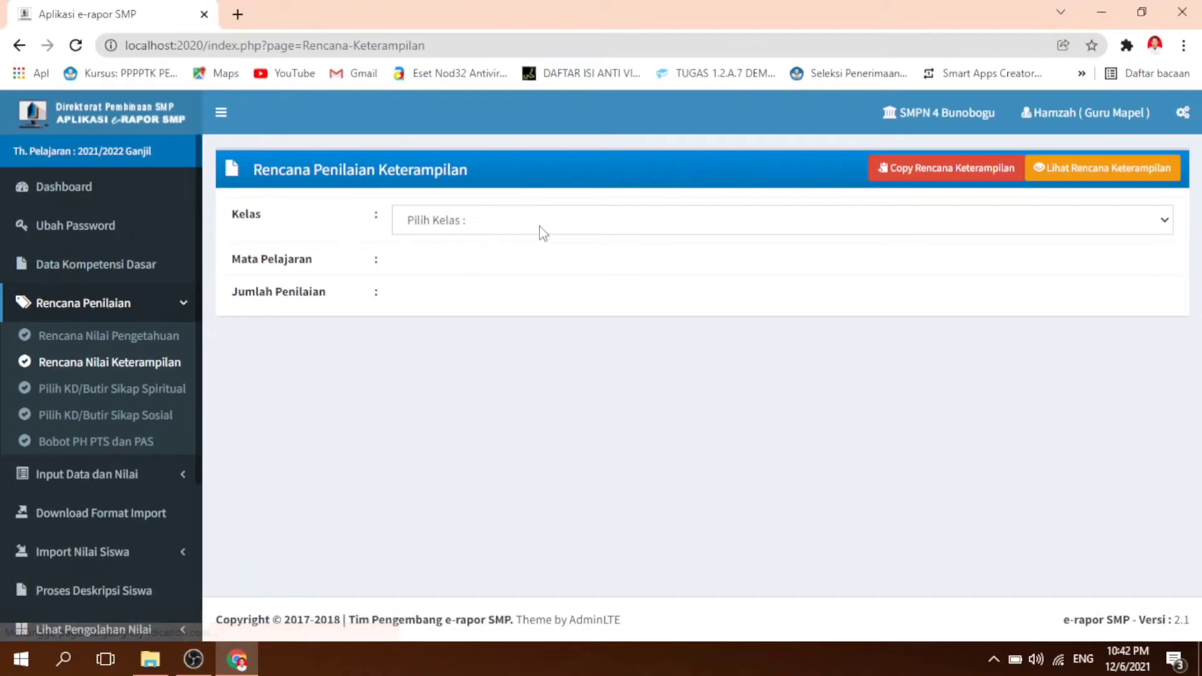
left_click(539, 227)
left_click(541, 265)
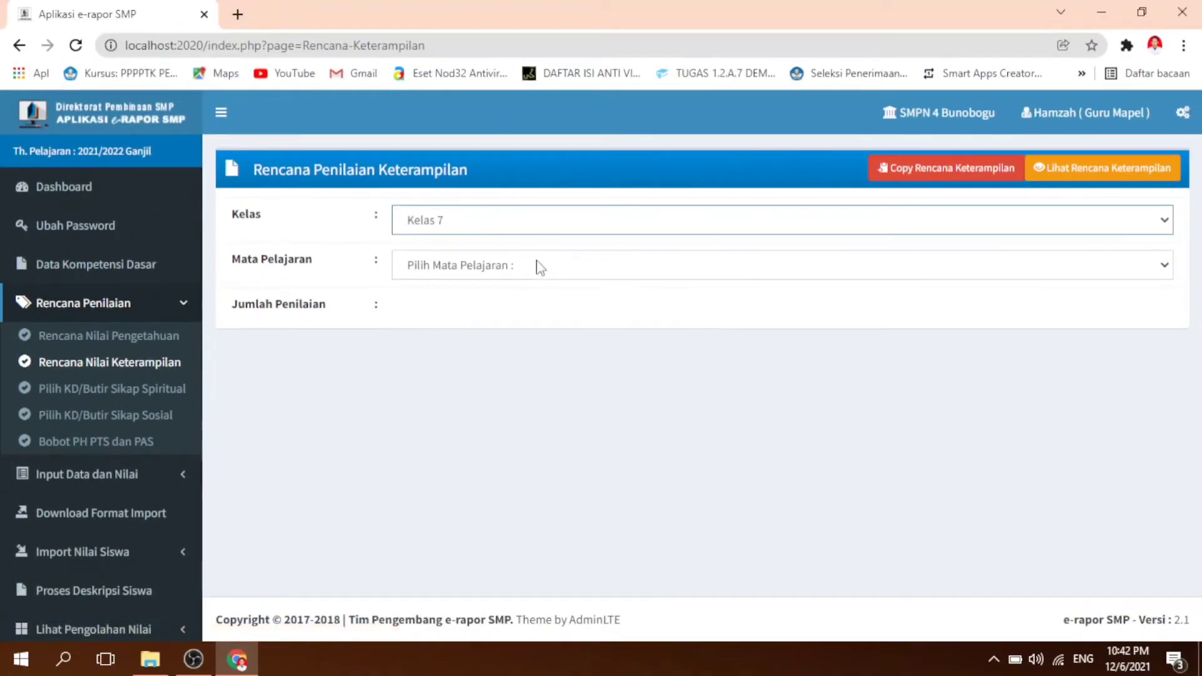
left_click(540, 266)
left_click(537, 308)
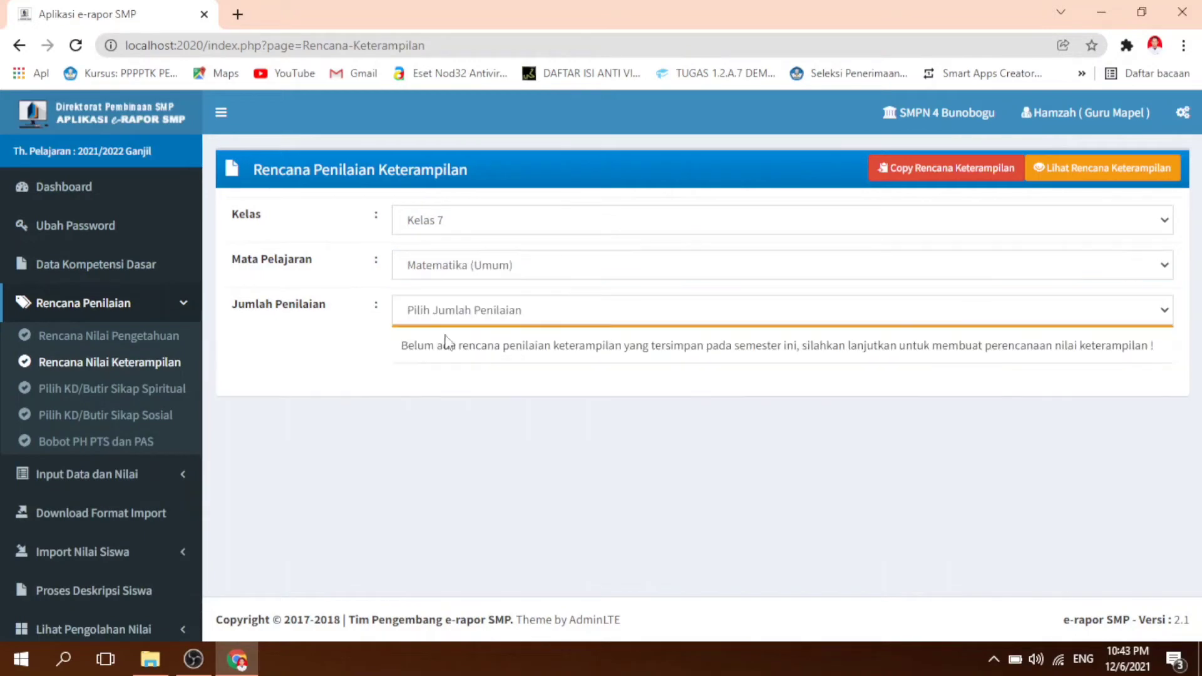
Step: Set the skills plan's number of assessments (Jumlah Penilaian) to 1 and the technique of P. 1 to Praktik
left_click(525, 318)
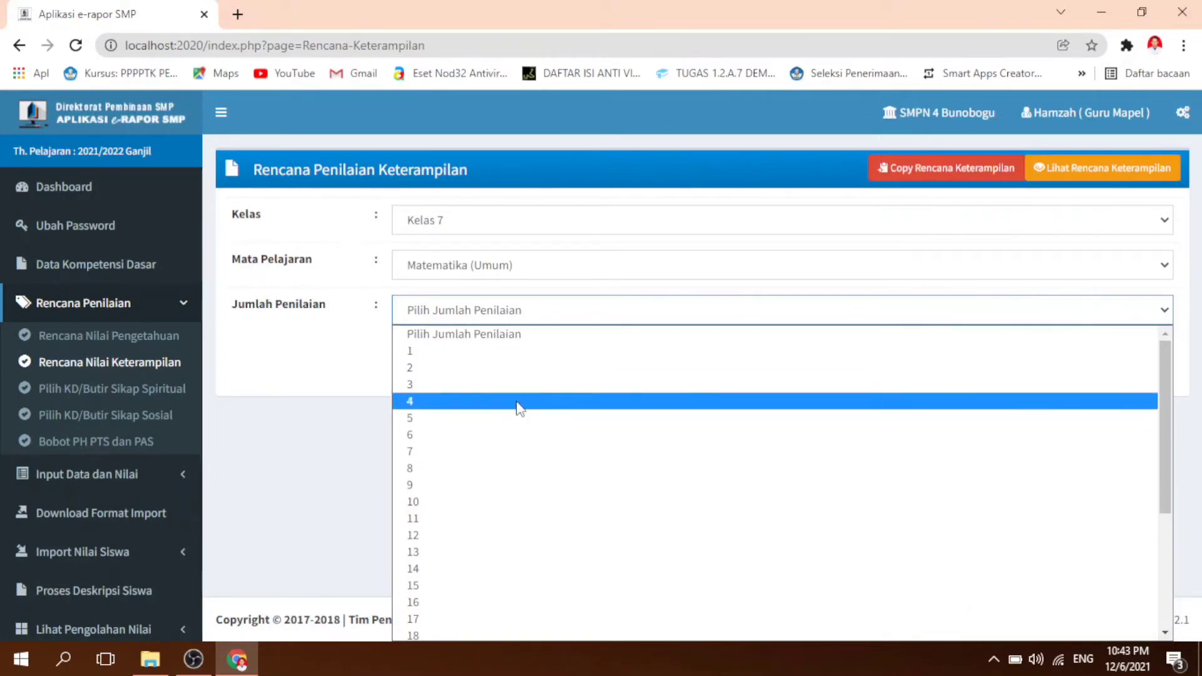
left_click(514, 353)
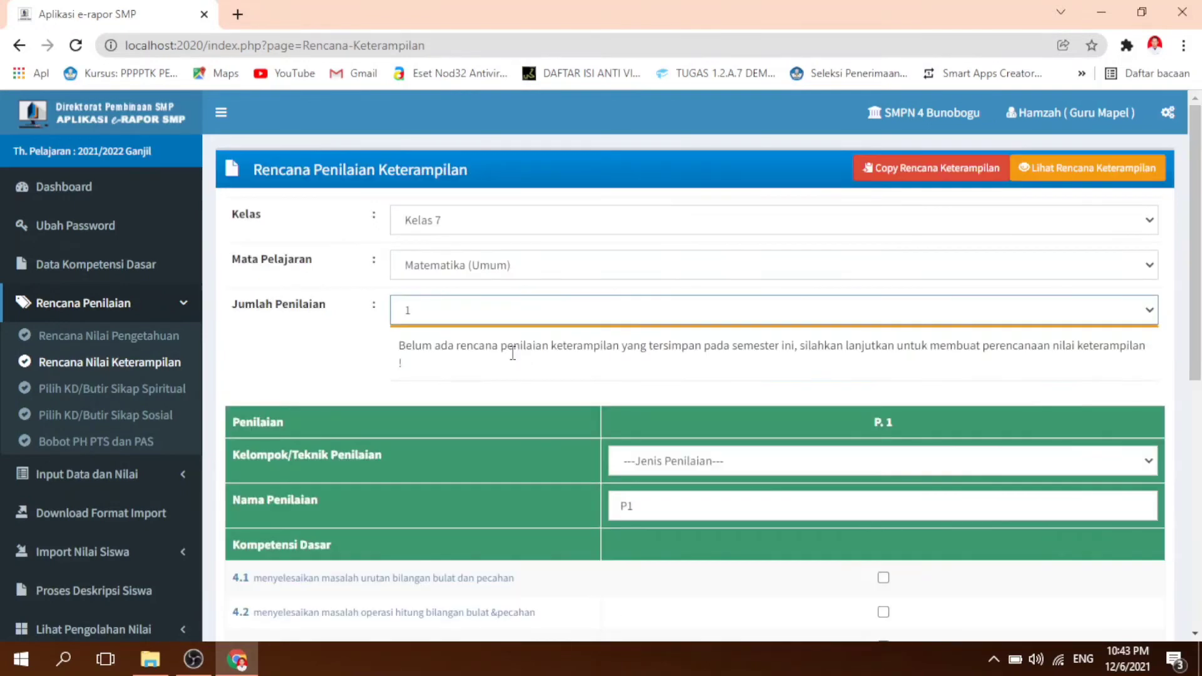
left_click(748, 471)
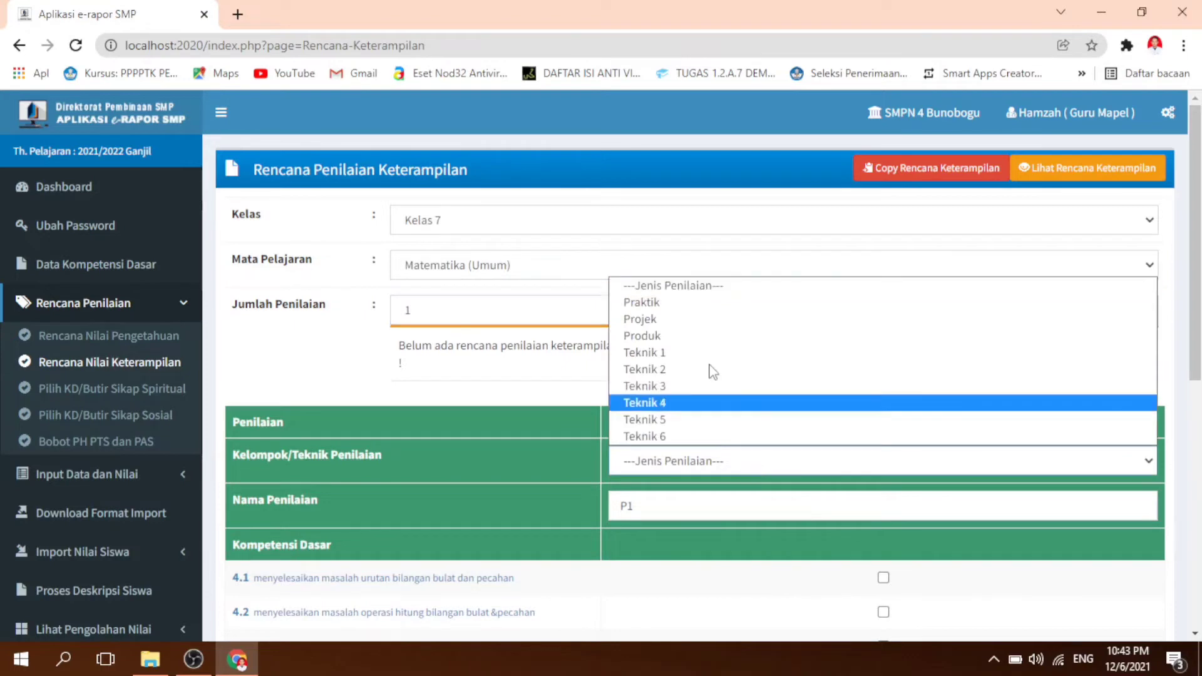
left_click(692, 302)
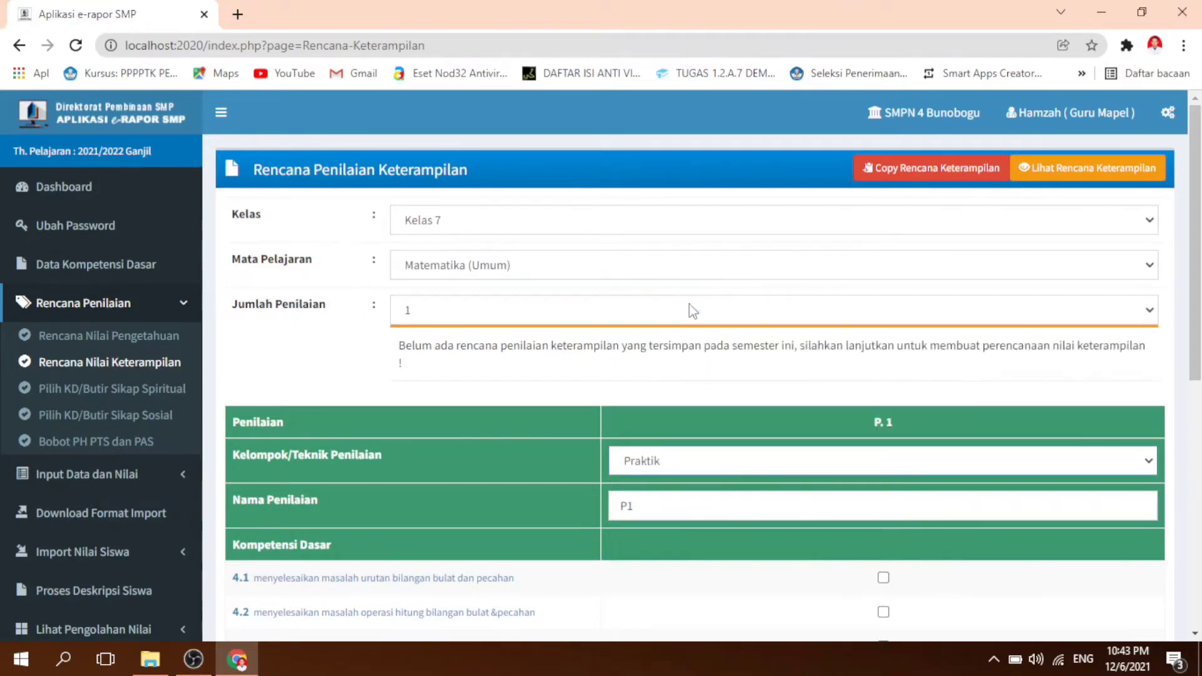
Step: Assign all basic competencies from 4.1 to 4.6 to assessment P. 1 in the skills plan
scroll(710, 422, "down", 1)
scroll(670, 417, "down", 1)
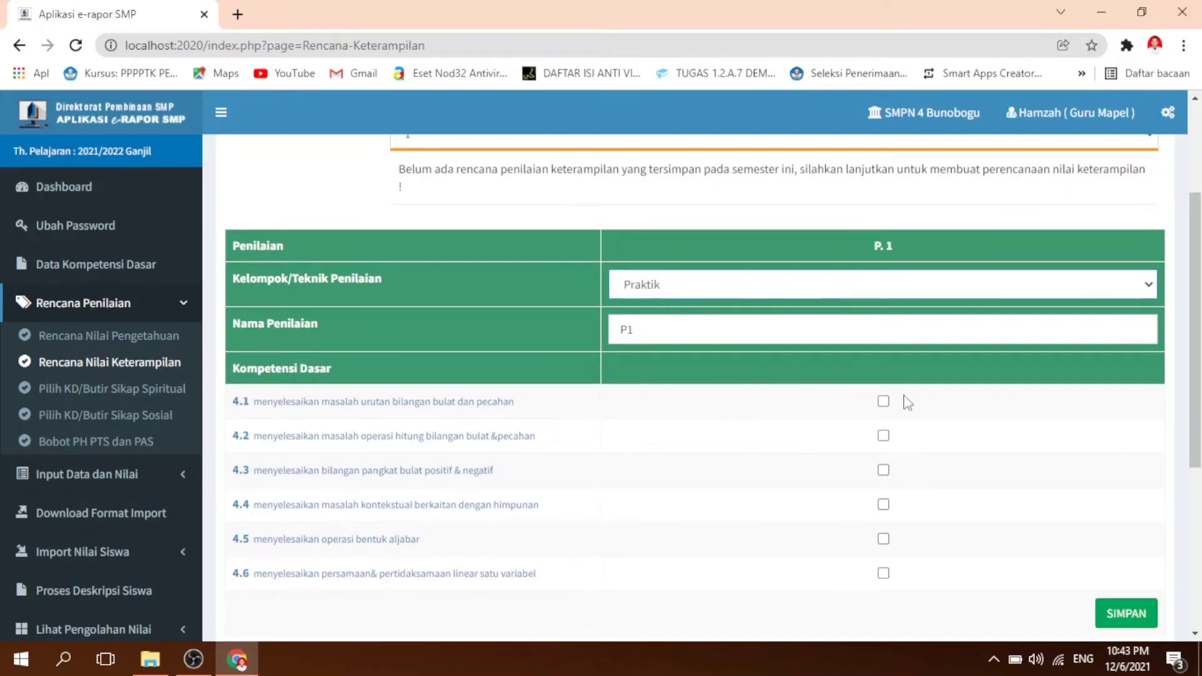
left_click(883, 401)
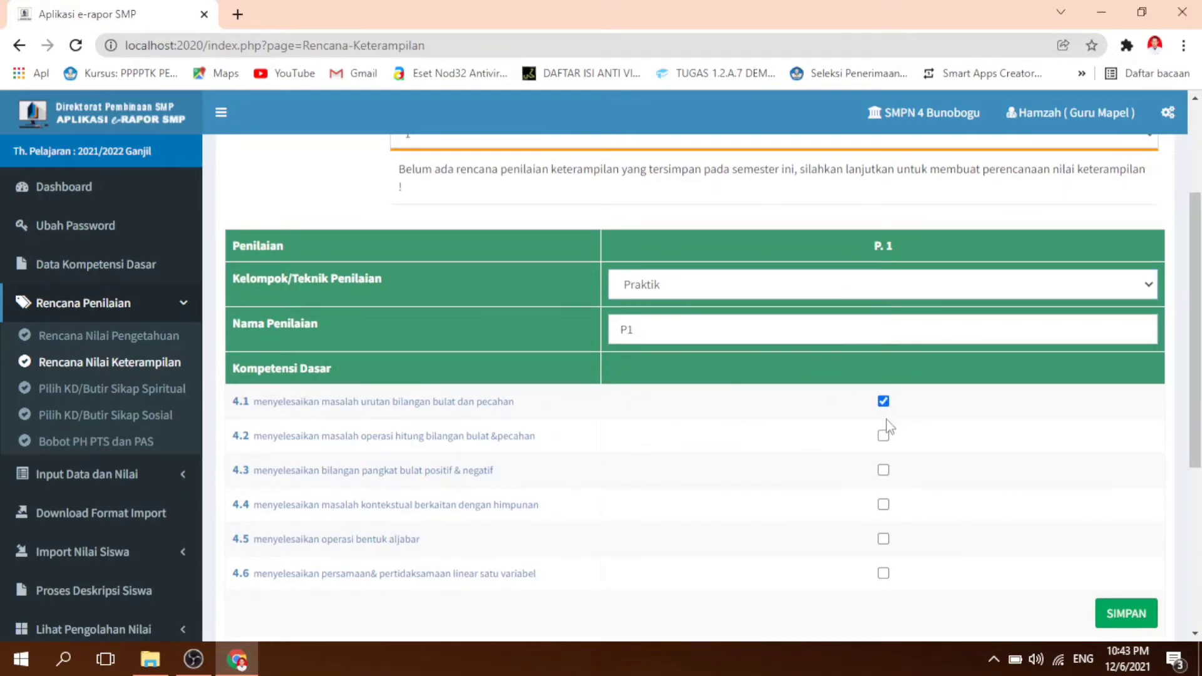
scroll(885, 419, "up", 2)
scroll(887, 428, "down", 3)
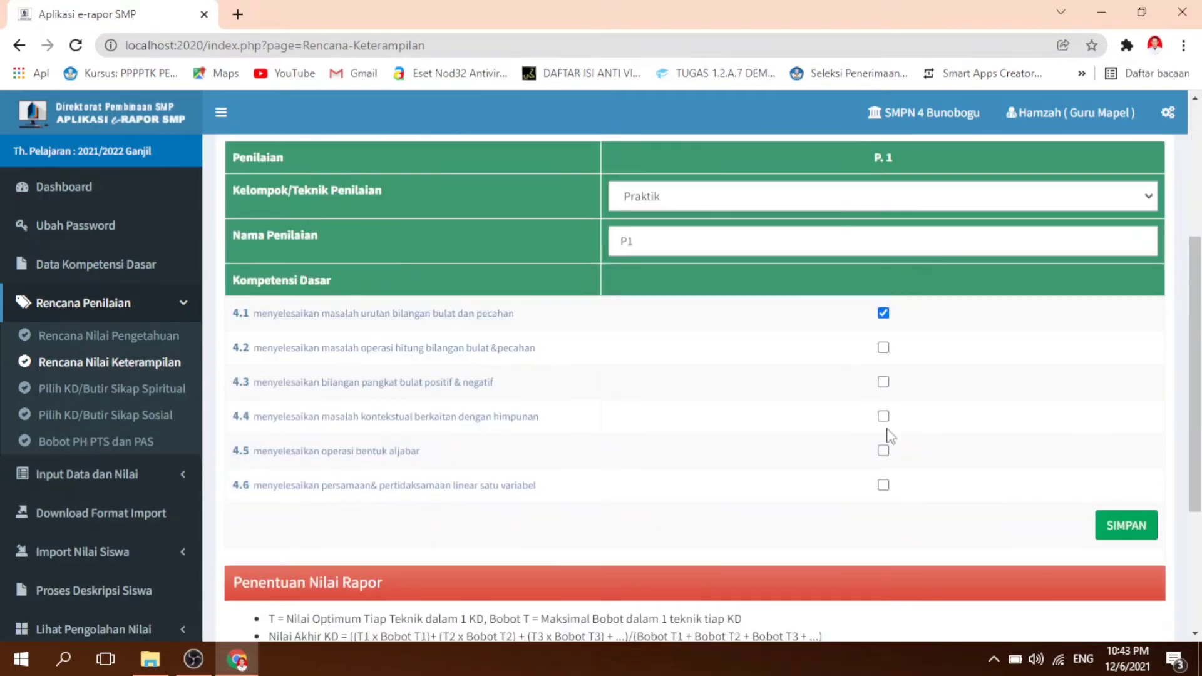
left_click(883, 348)
left_click(883, 381)
left_click(883, 416)
left_click(883, 451)
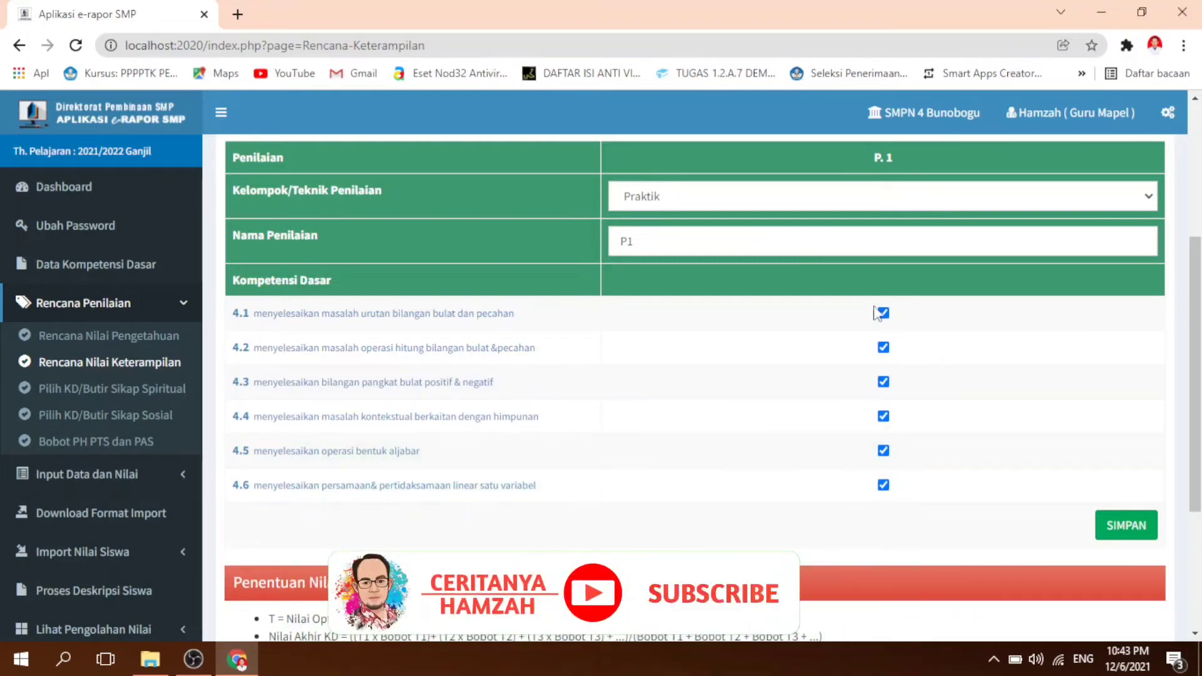
Step: Remove basic competency 4.3 from assessment P. 1 and save the skills assessment plan, accepting the overwrite
scroll(1050, 399, "up", 3)
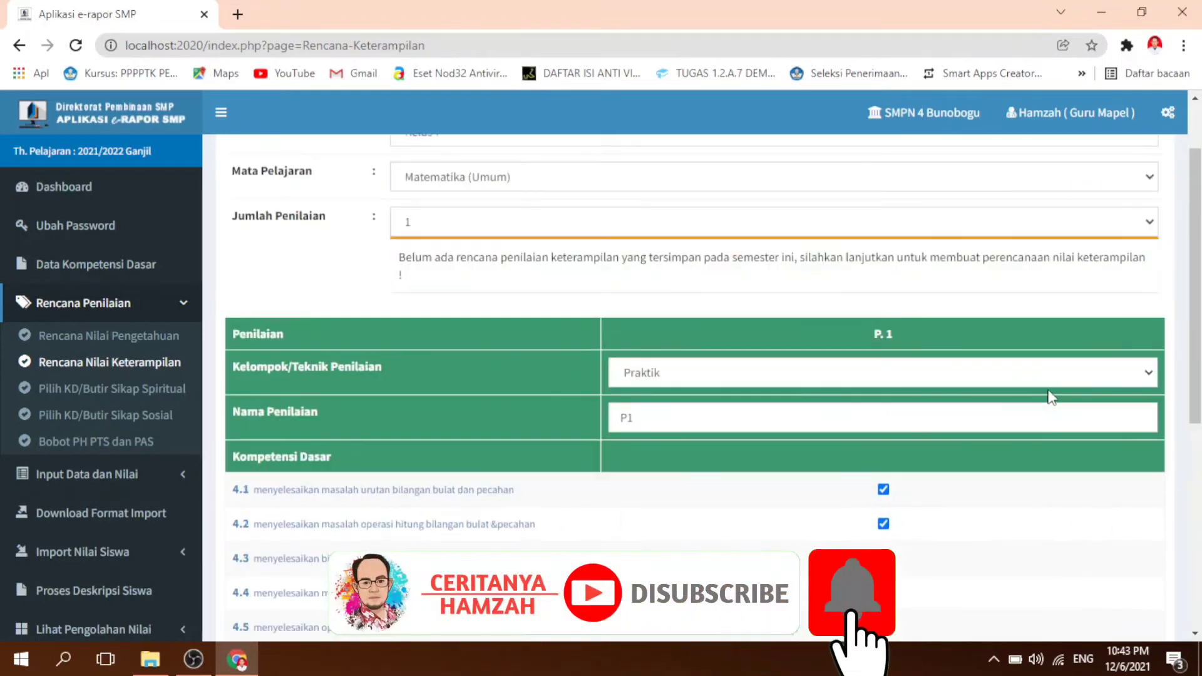
scroll(1050, 399, "down", 3)
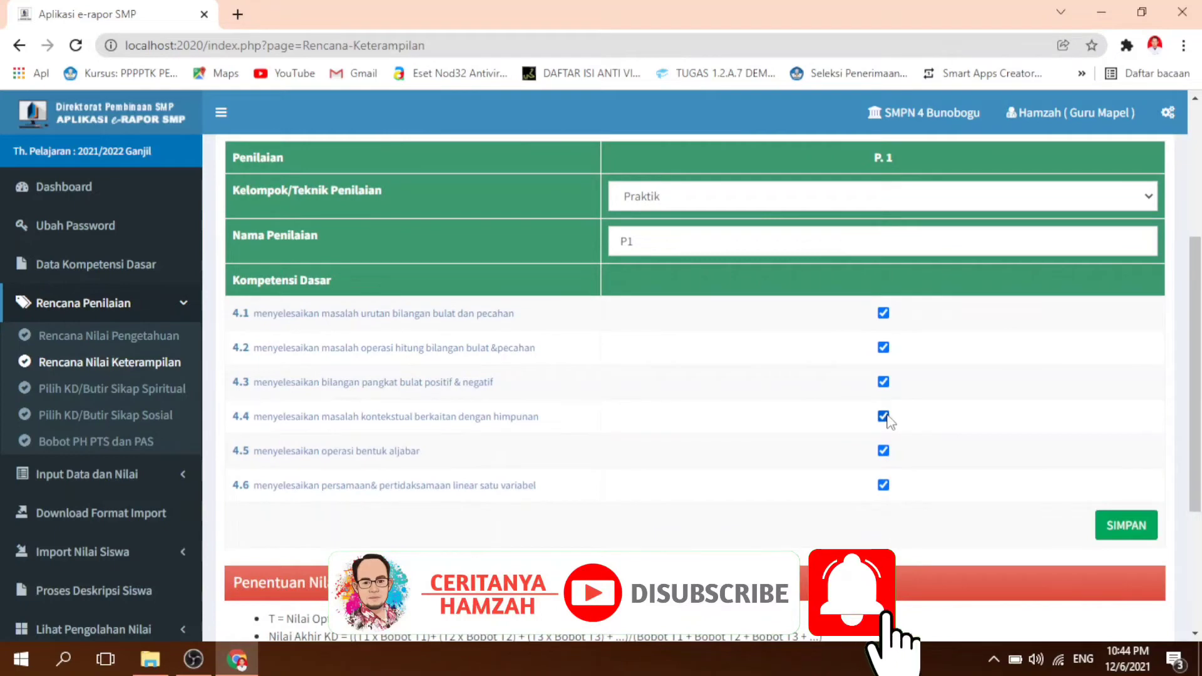
left_click(1126, 527)
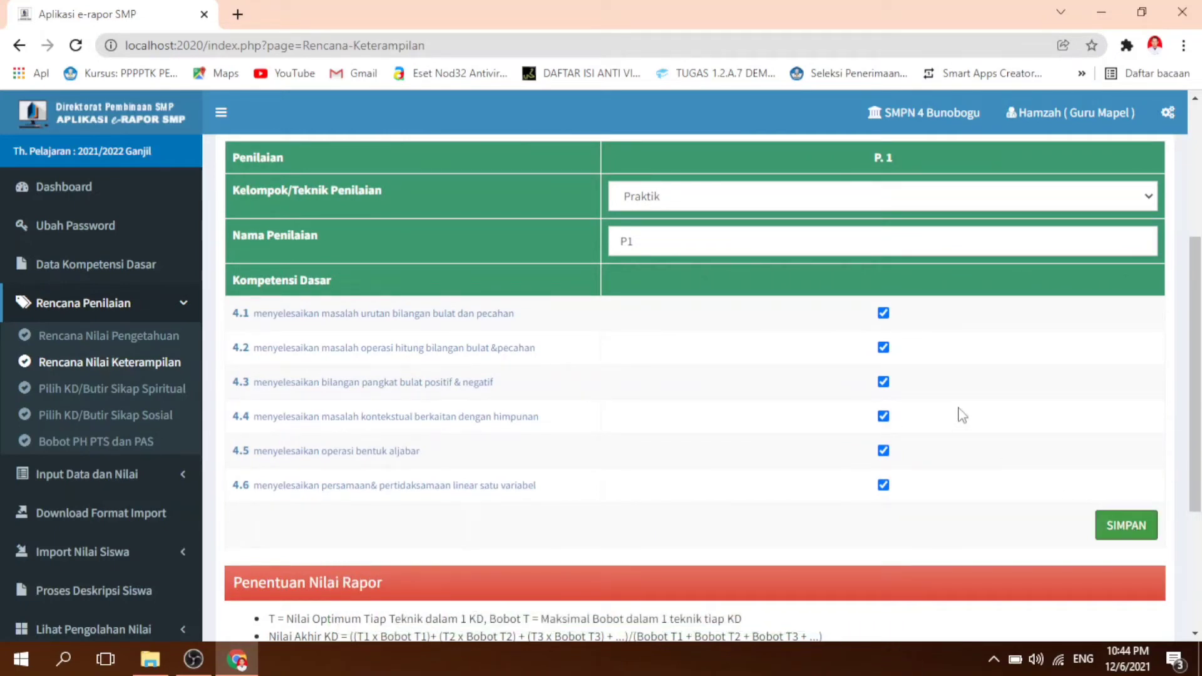
left_click(883, 382)
left_click(1128, 527)
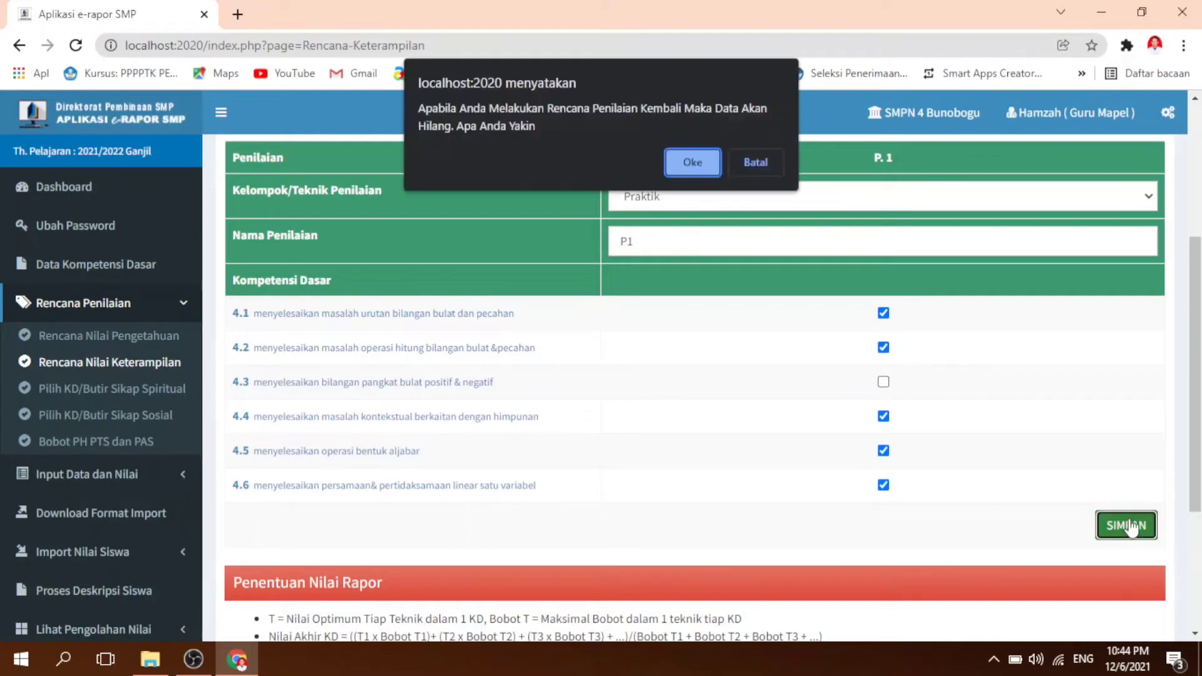
left_click(703, 165)
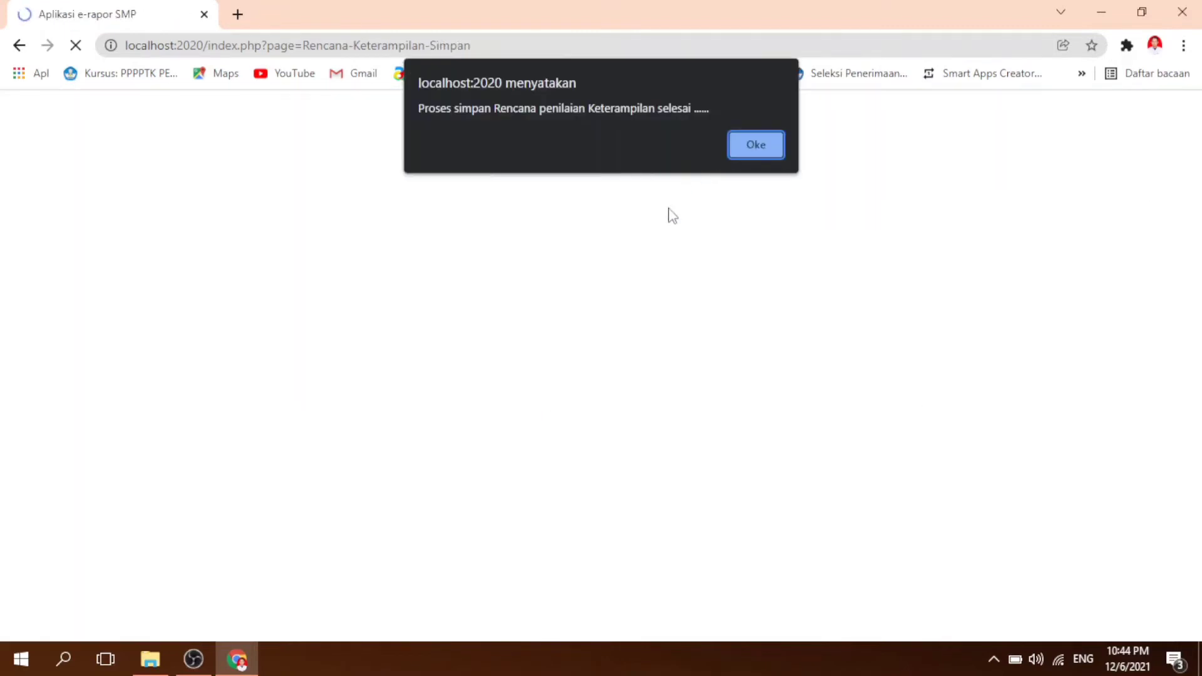
left_click(744, 151)
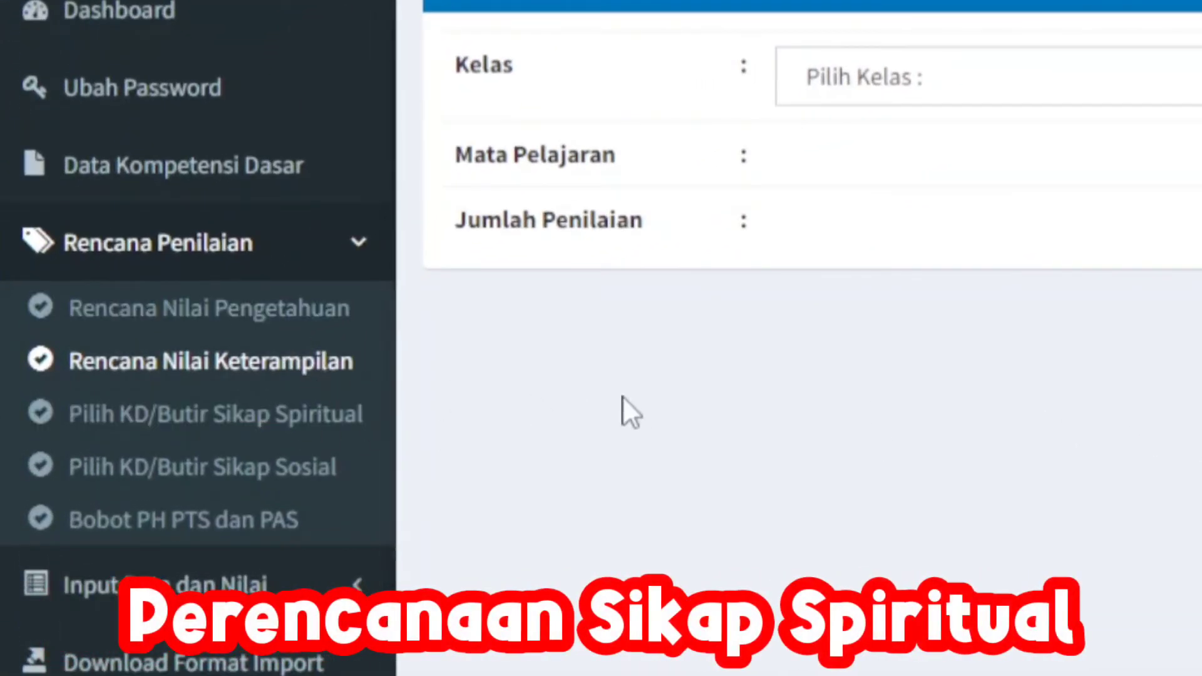
Step: Open the spiritual attitude plan (Pilih KD/Butir Sikap Spiritual) for Kelas 7, Matematika (Umum), and review its attitude items
left_click(322, 432)
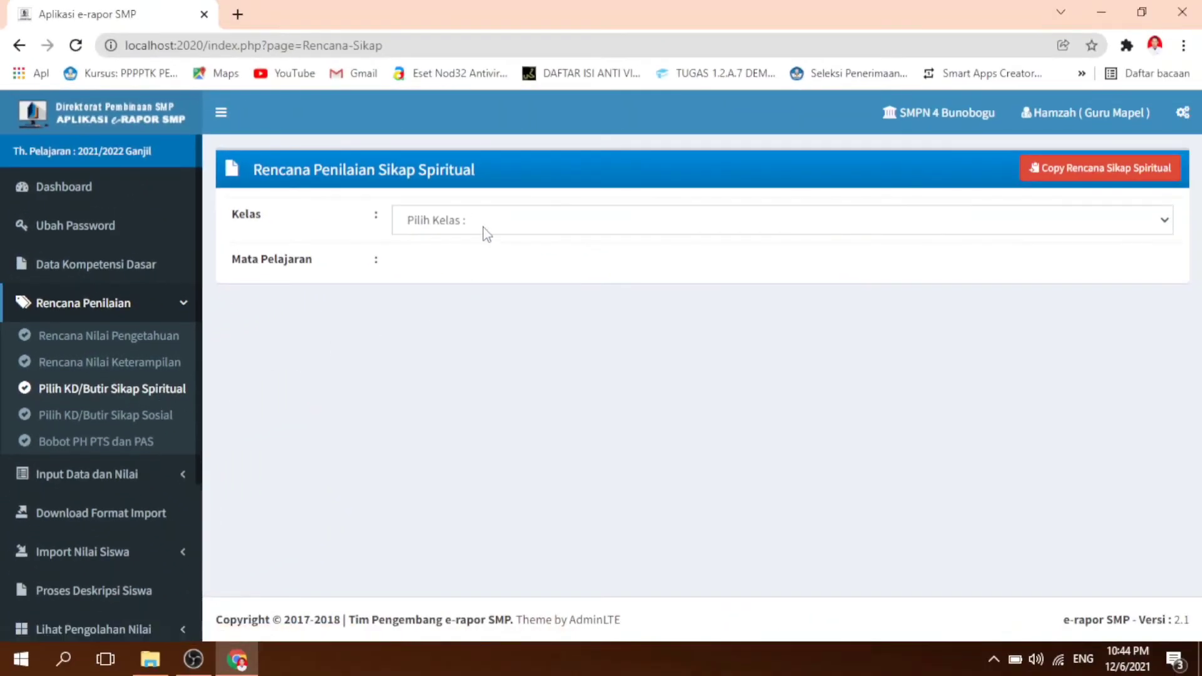
left_click(484, 229)
left_click(489, 261)
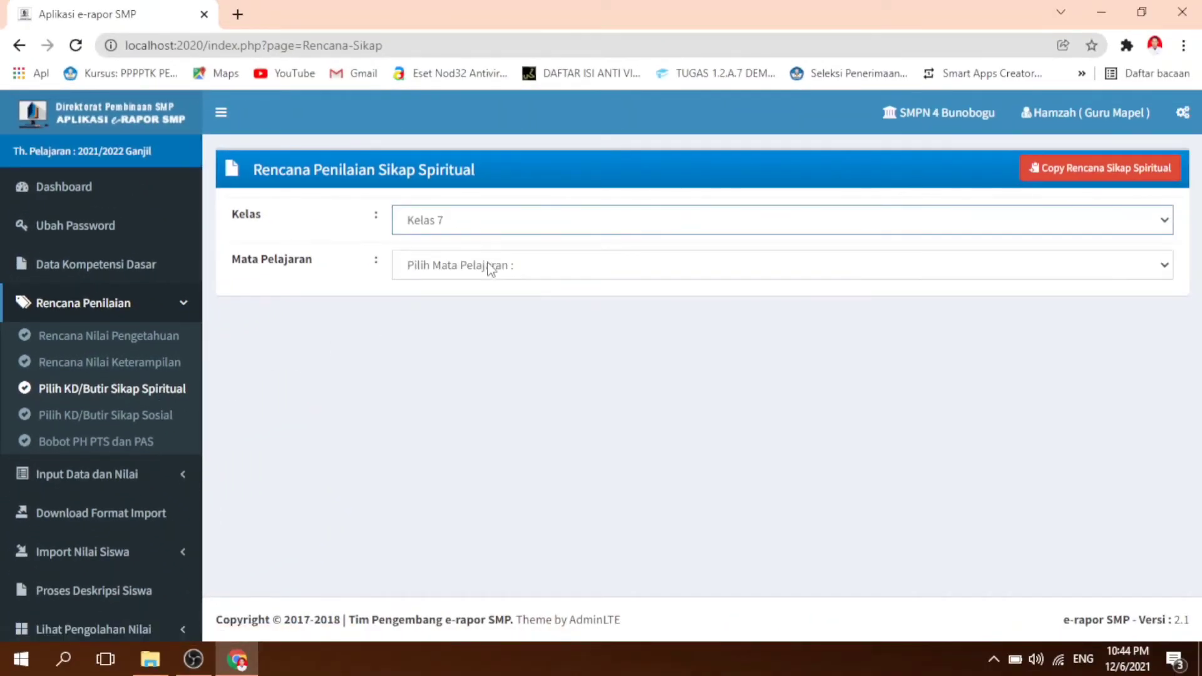
left_click(491, 266)
left_click(504, 307)
scroll(1008, 441, "down", 4)
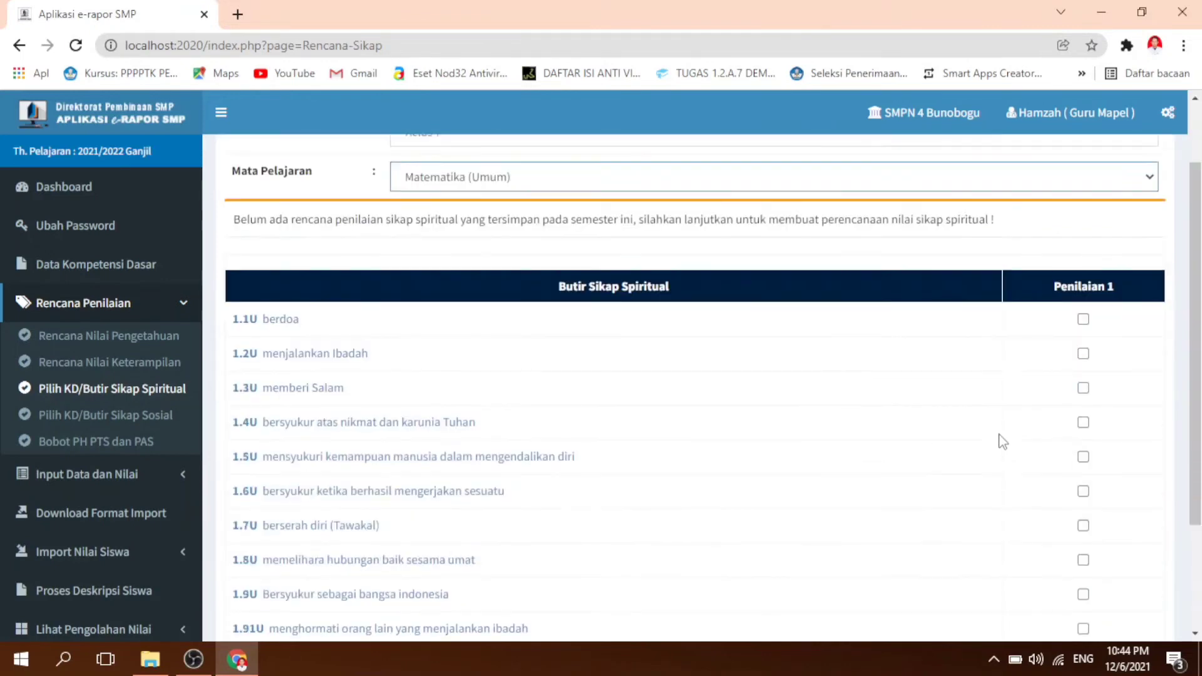
scroll(641, 311, "up", 3)
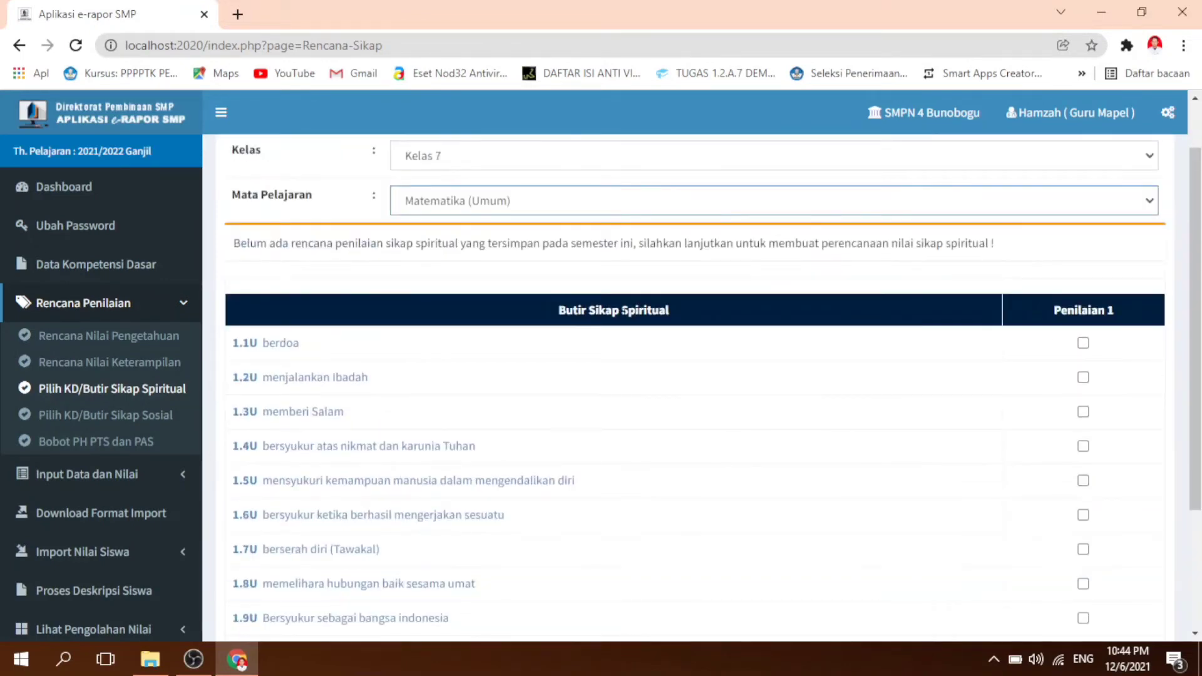
scroll(627, 324, "down", 1)
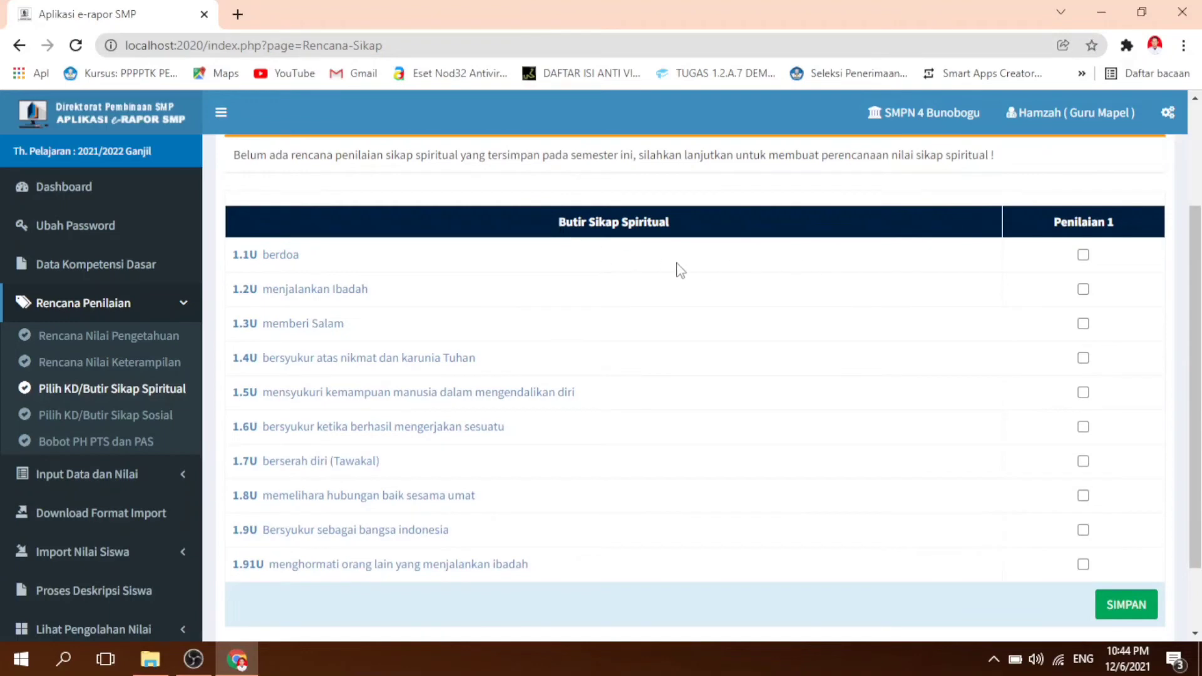
Step: Select spiritual attitude items 1.1U, 1.2U, 1.3U and 1.91U for Penilaian 1 and save the spiritual attitude plan
left_click(1083, 256)
left_click(1083, 290)
left_click(1082, 323)
left_click(1082, 563)
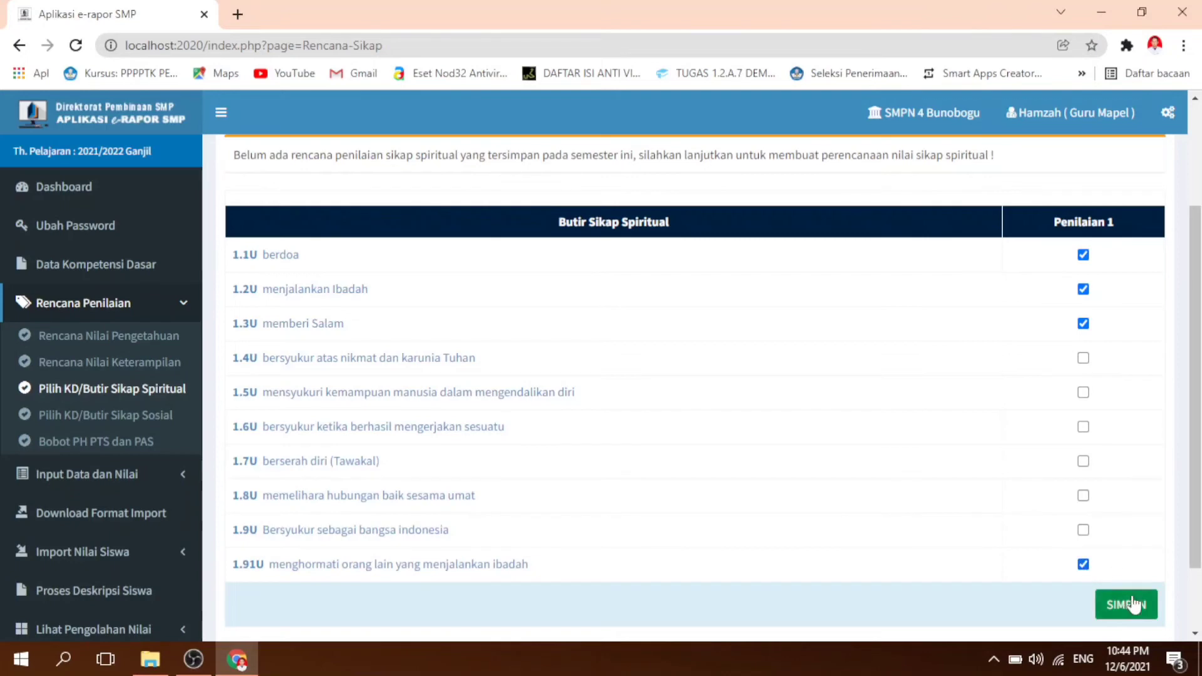
left_click(1115, 602)
left_click(692, 163)
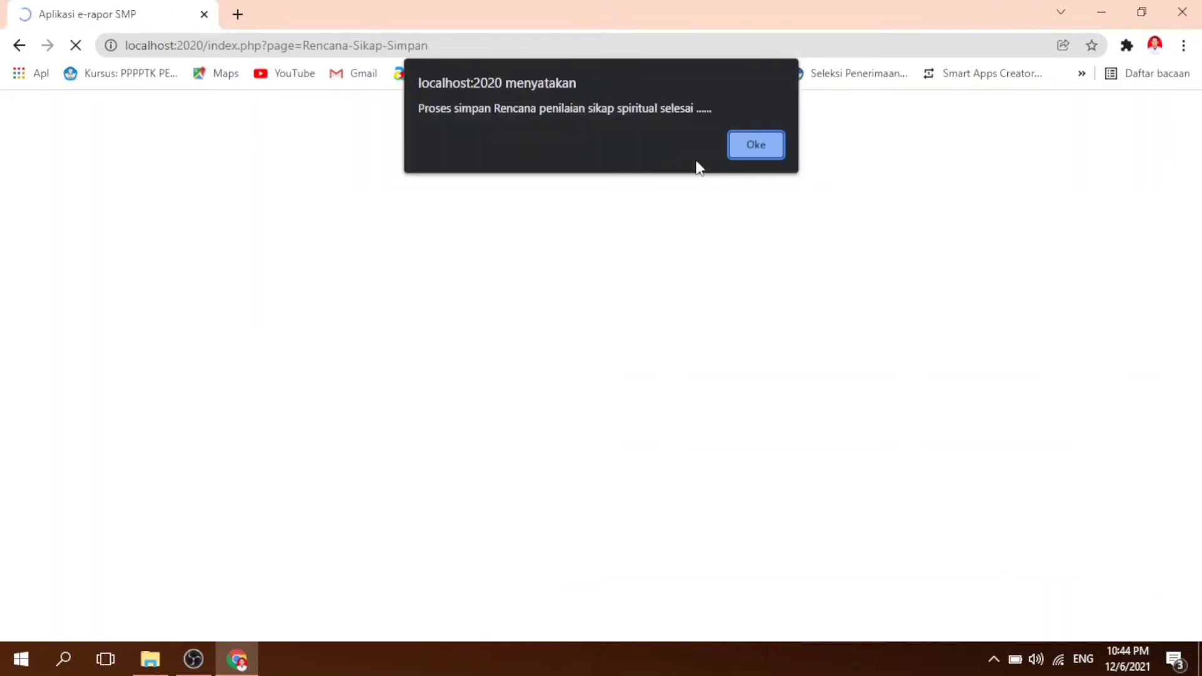
left_click(755, 146)
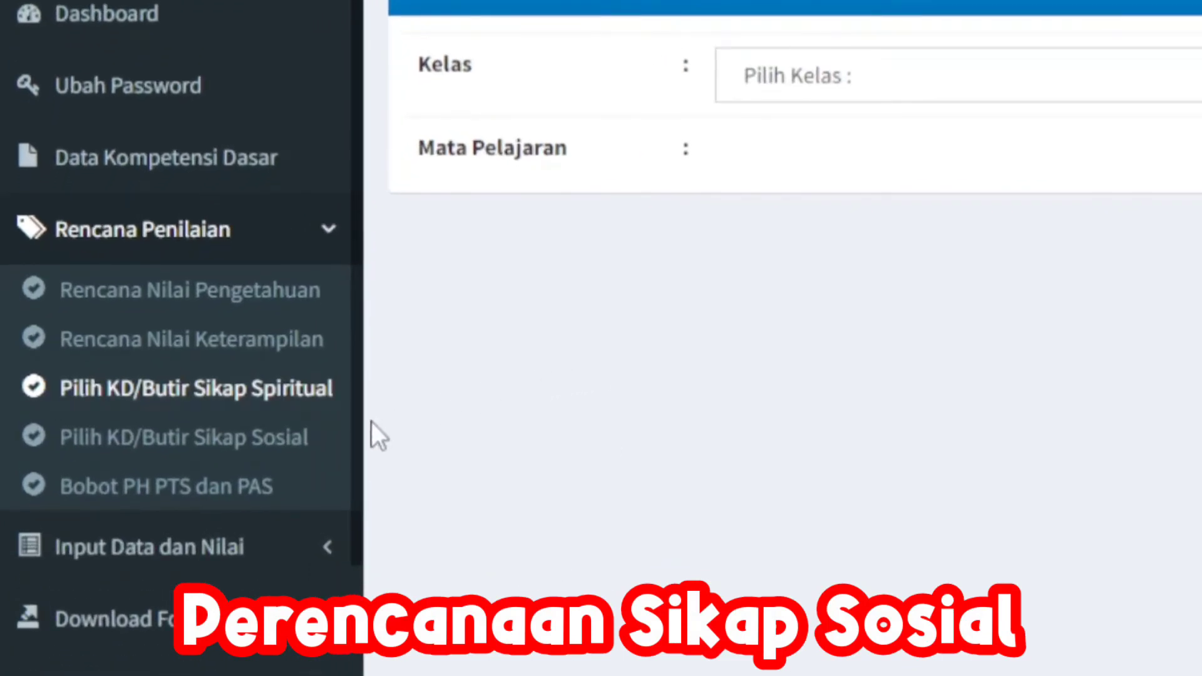
Step: Open the social attitude plan (Pilih KD/Butir Sikap Sosial) for Kelas 7, Matematika (Umum)
left_click(290, 435)
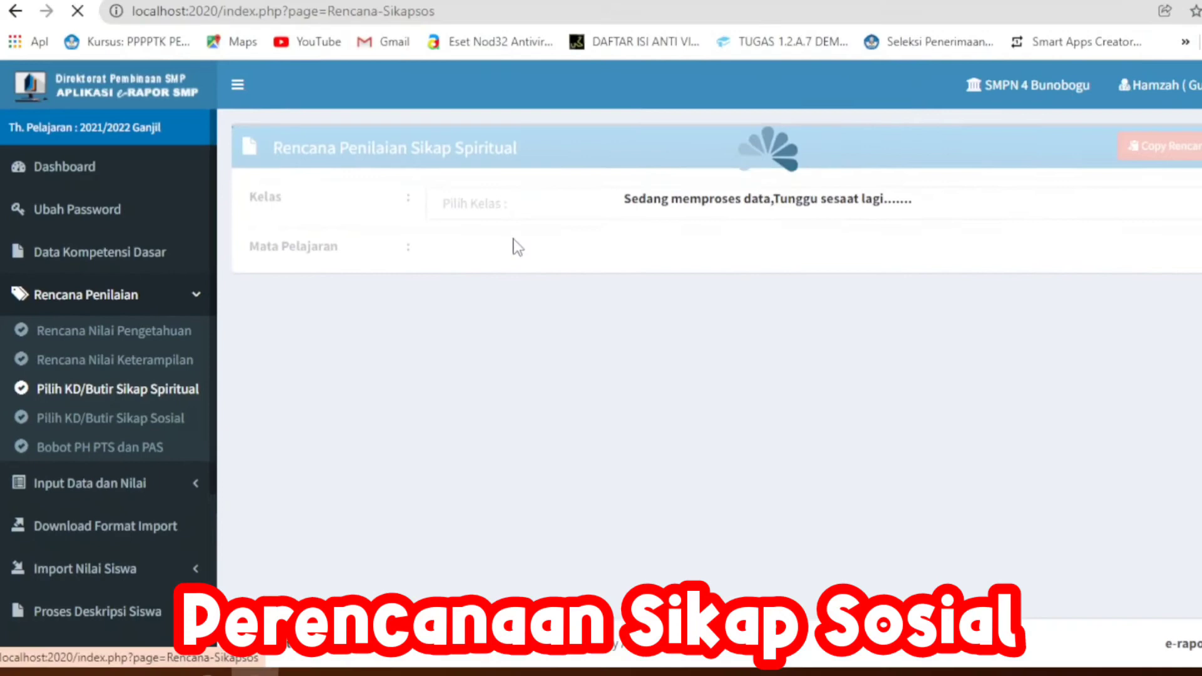
left_click(531, 212)
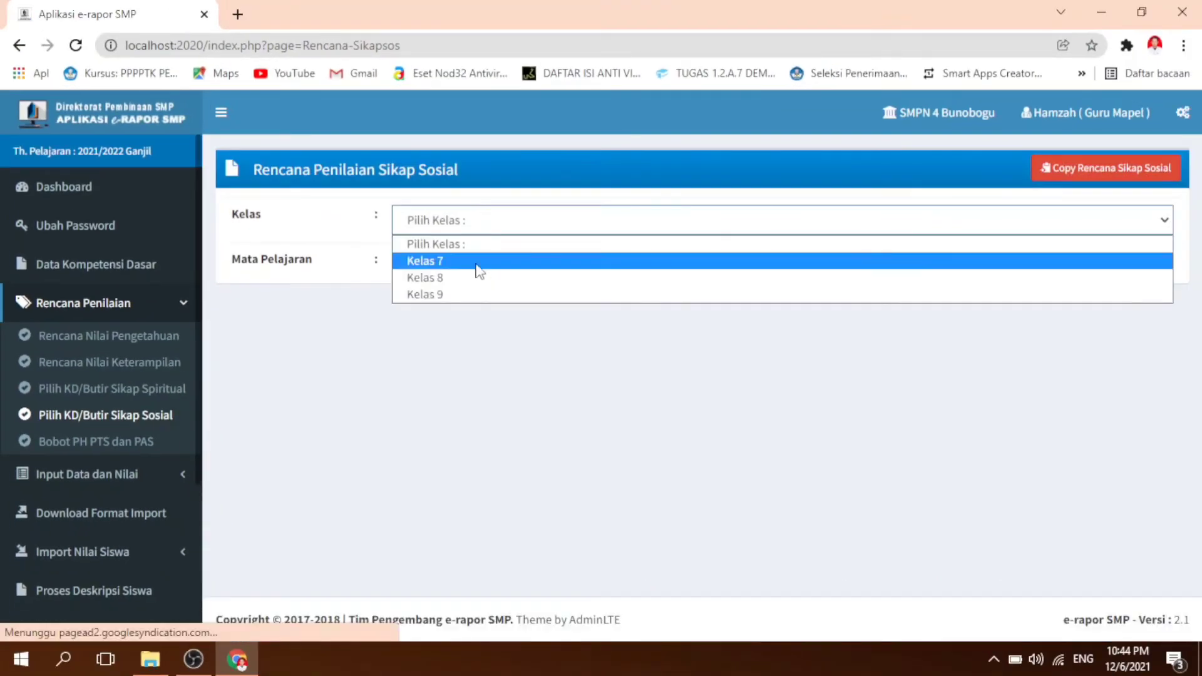
left_click(479, 271)
left_click(491, 266)
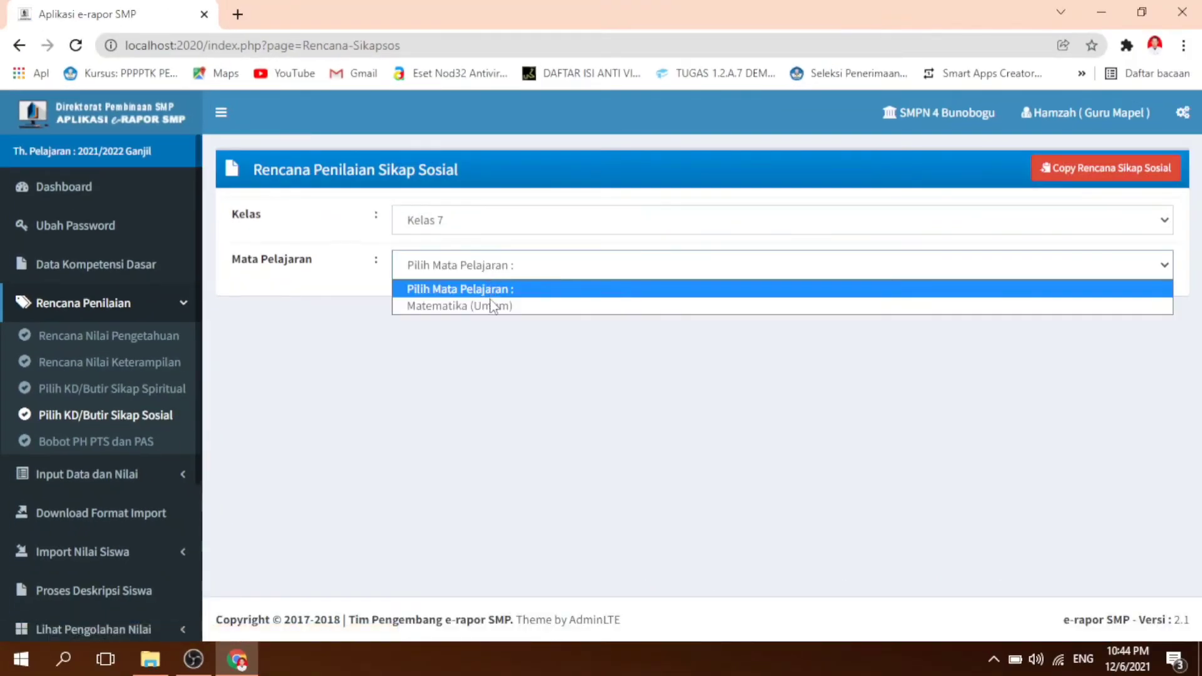
left_click(490, 300)
scroll(724, 459, "down", 2)
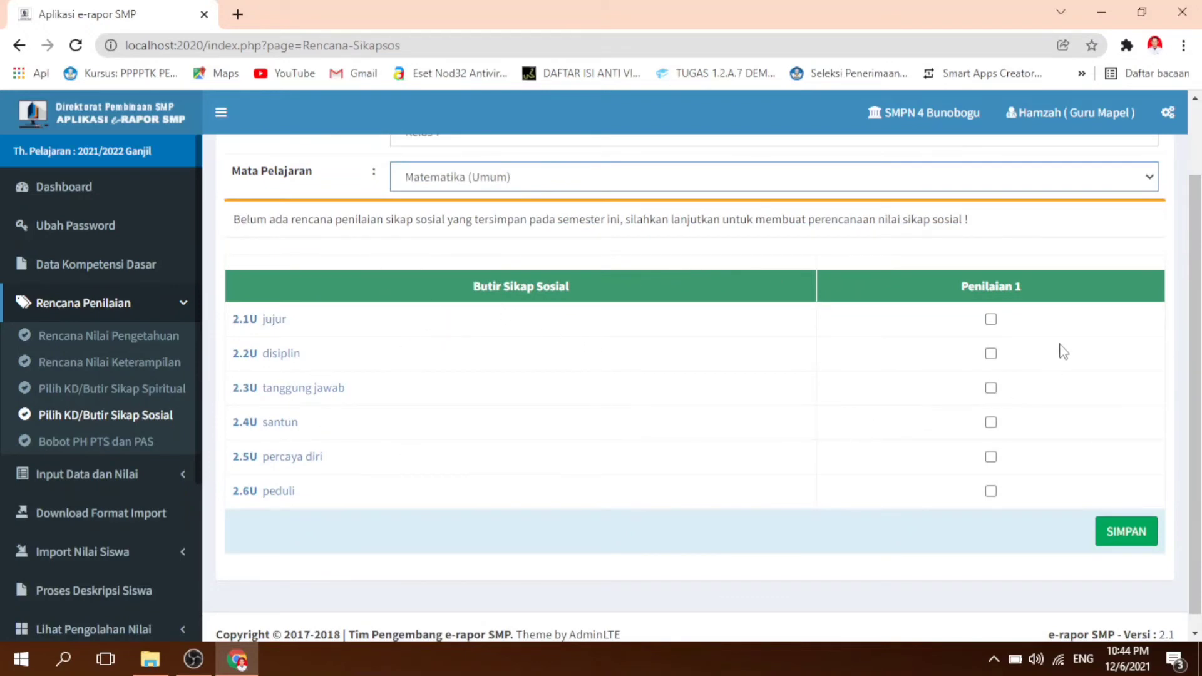
Step: Select social attitude items 2.1U, 2.2U, 2.3U and 2.5U for Penilaian 1 and save the social attitude plan
left_click(990, 319)
left_click(990, 353)
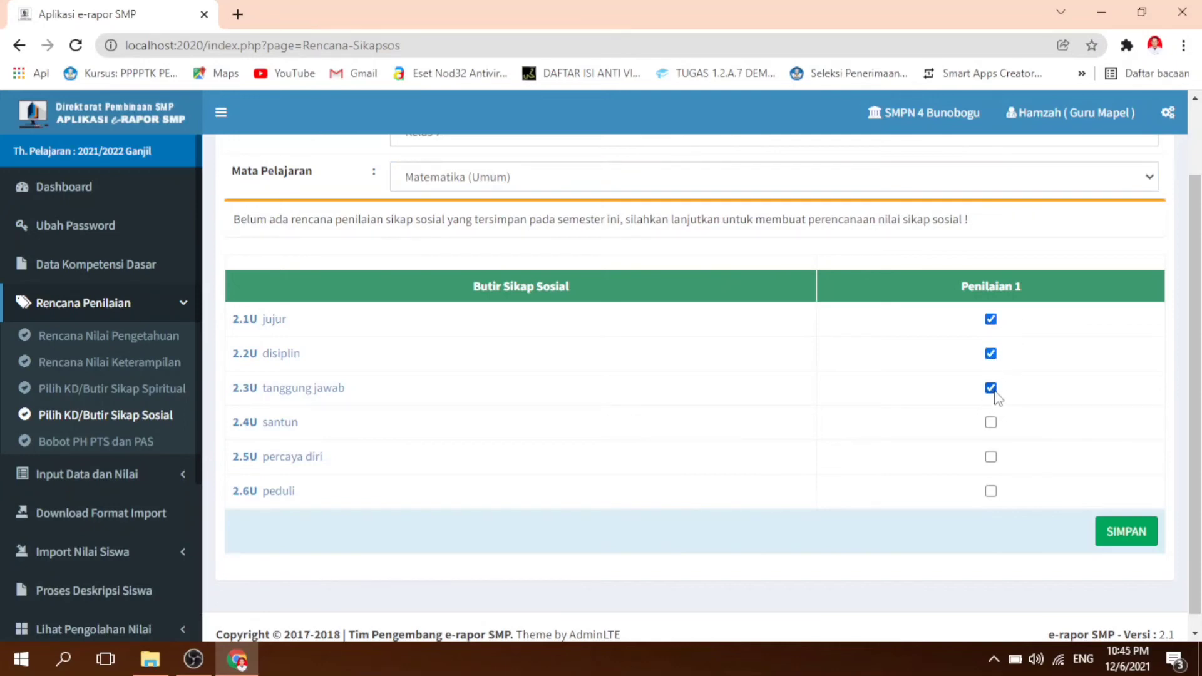
left_click(990, 456)
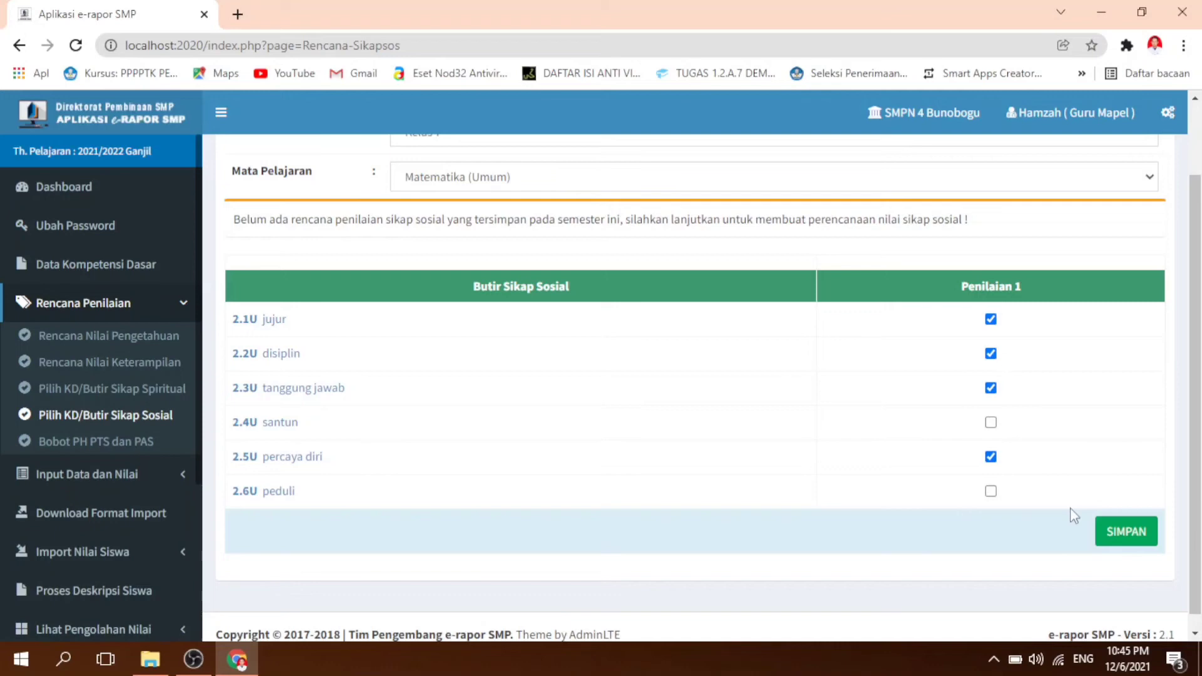
left_click(1120, 532)
left_click(691, 174)
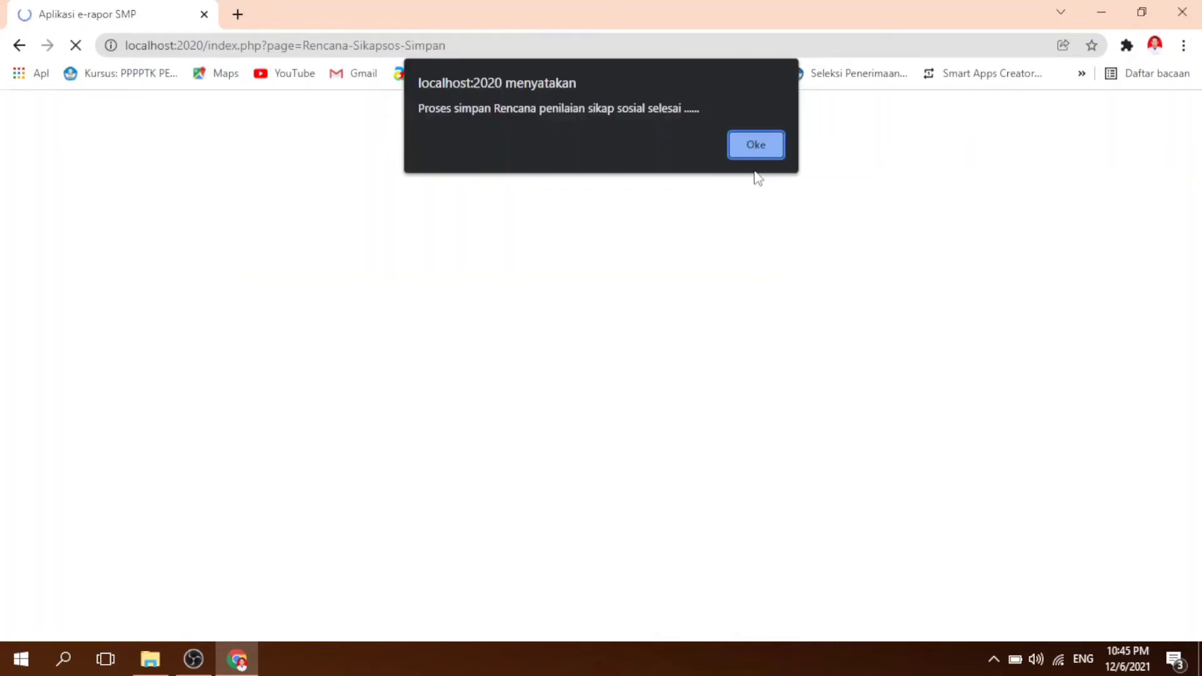
left_click(764, 143)
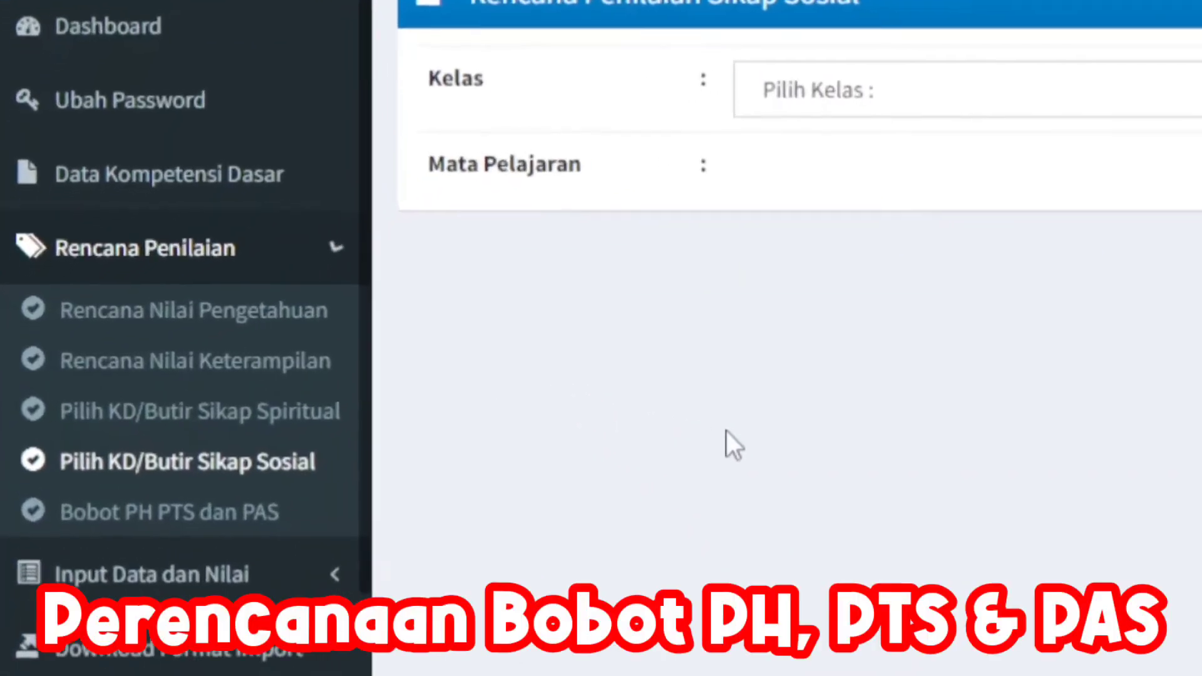
Step: Open the assessment weight plan (Bobot PH PTS dan PAS) for Kelas 7, Matematika (Umum)
left_click(197, 534)
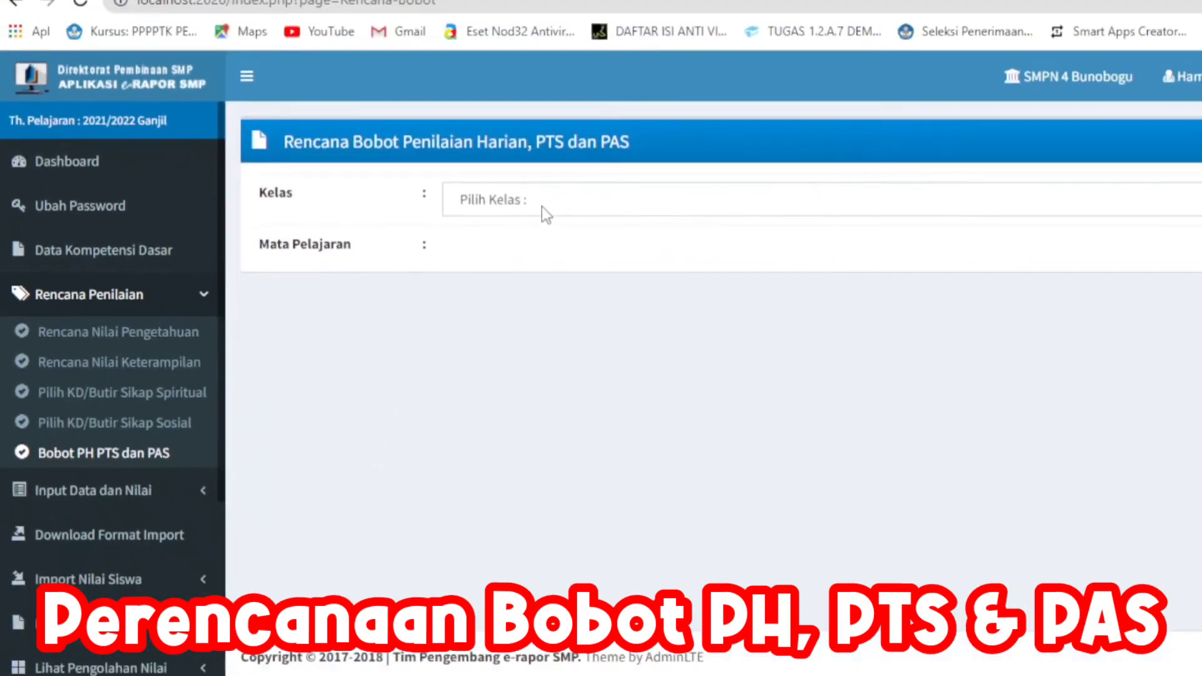
left_click(901, 92)
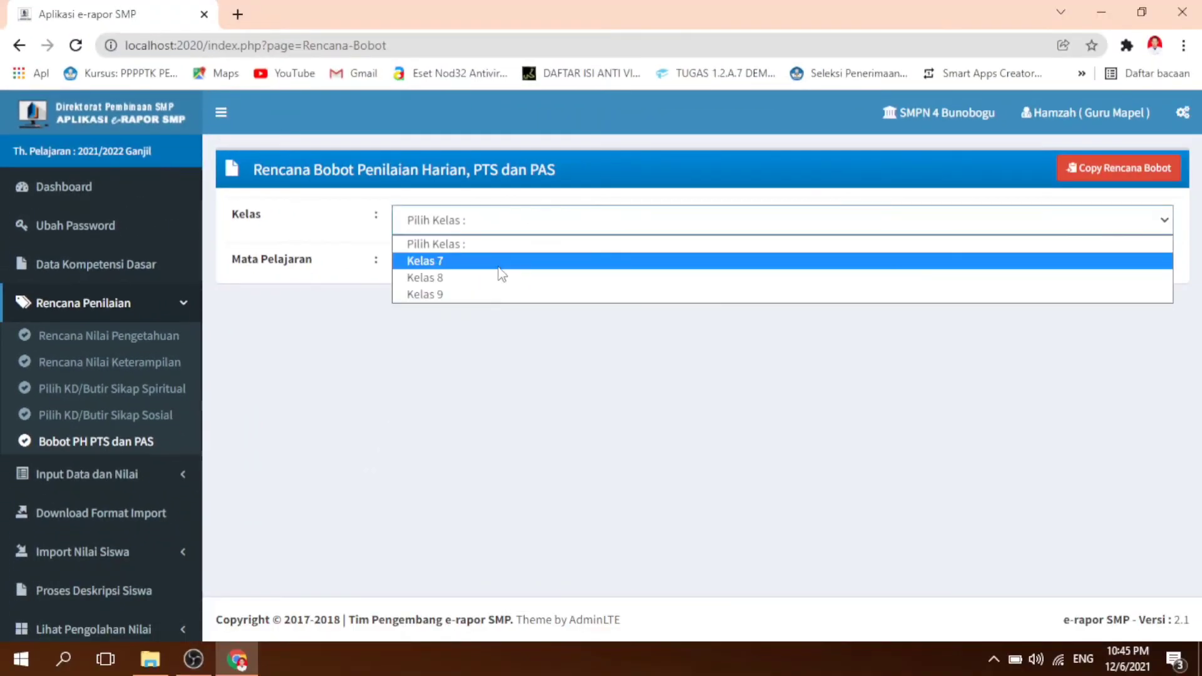
left_click(501, 261)
left_click(545, 269)
left_click(540, 305)
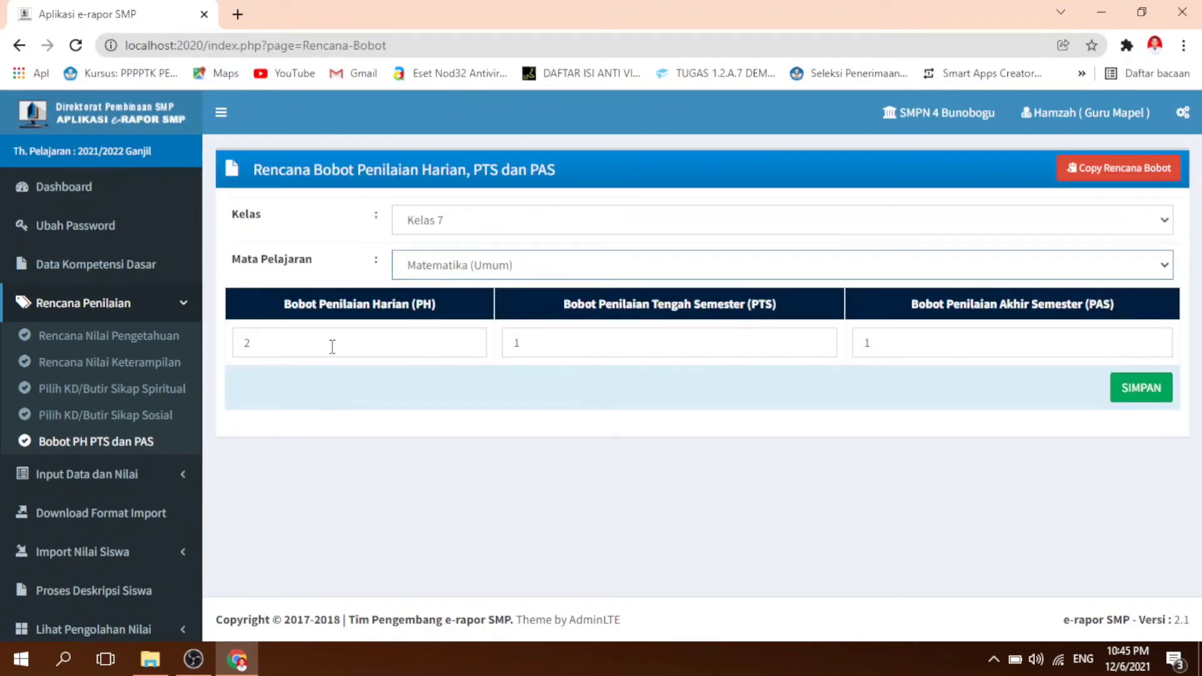
Step: Review the assessment weights and save the weight plan with PH 2, PTS 1 and PAS 1
left_click_drag(332, 346, 216, 356)
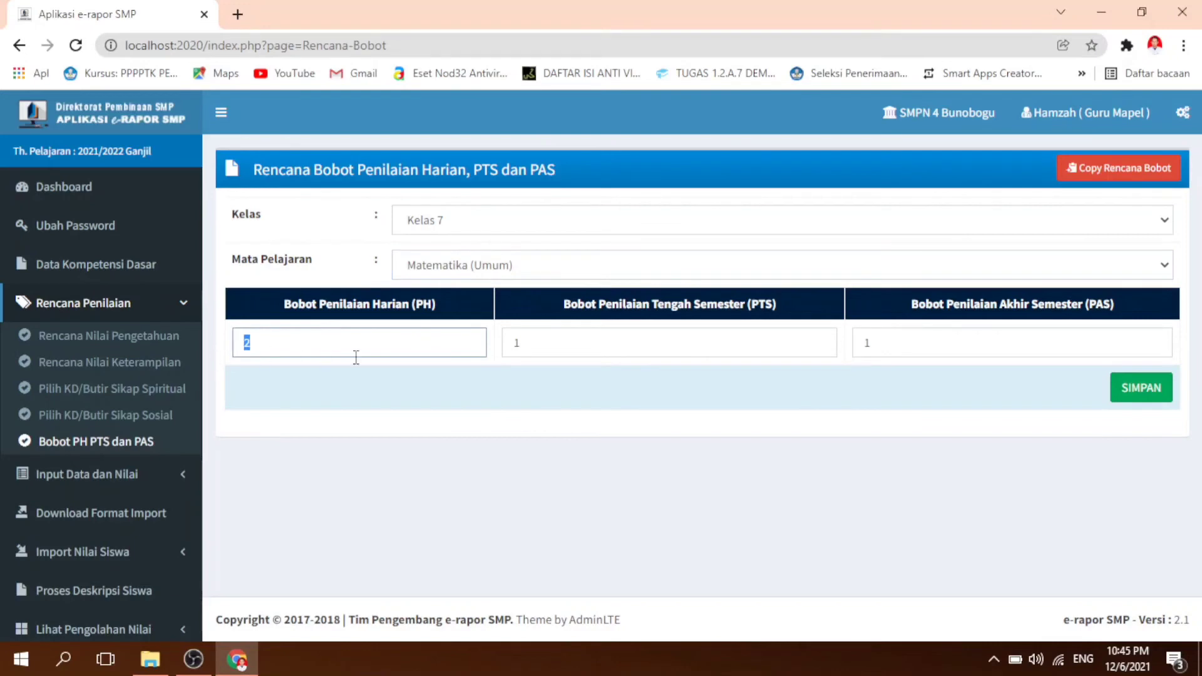
left_click(760, 342)
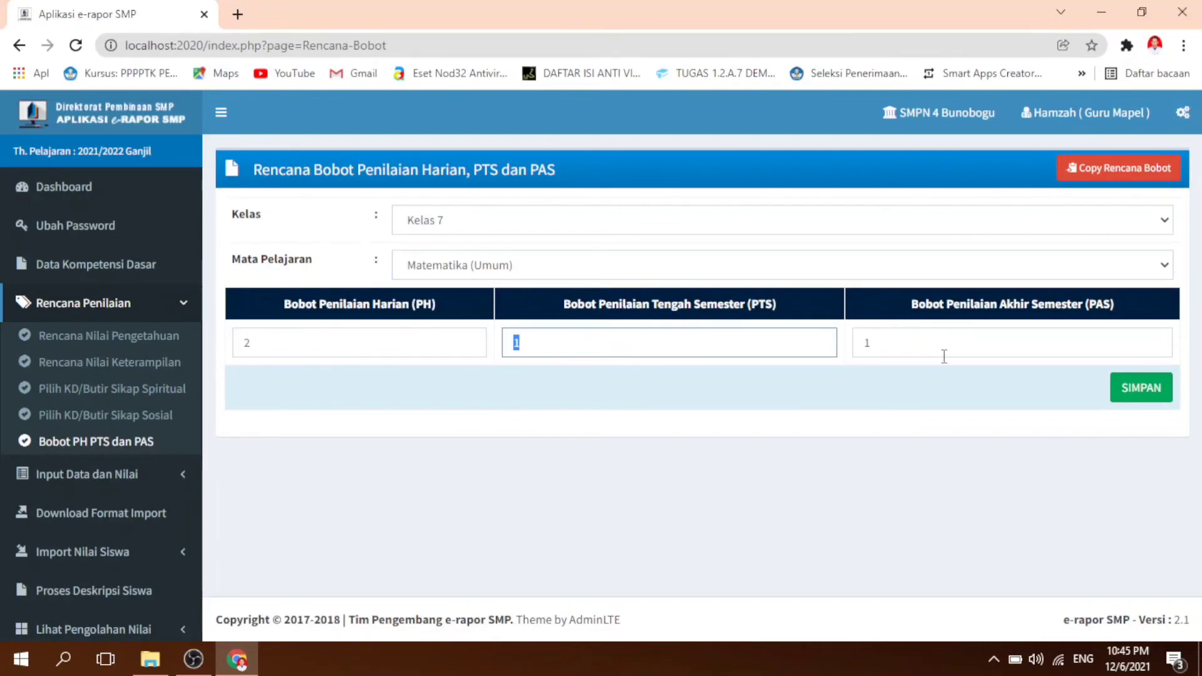
left_click_drag(944, 341, 866, 354)
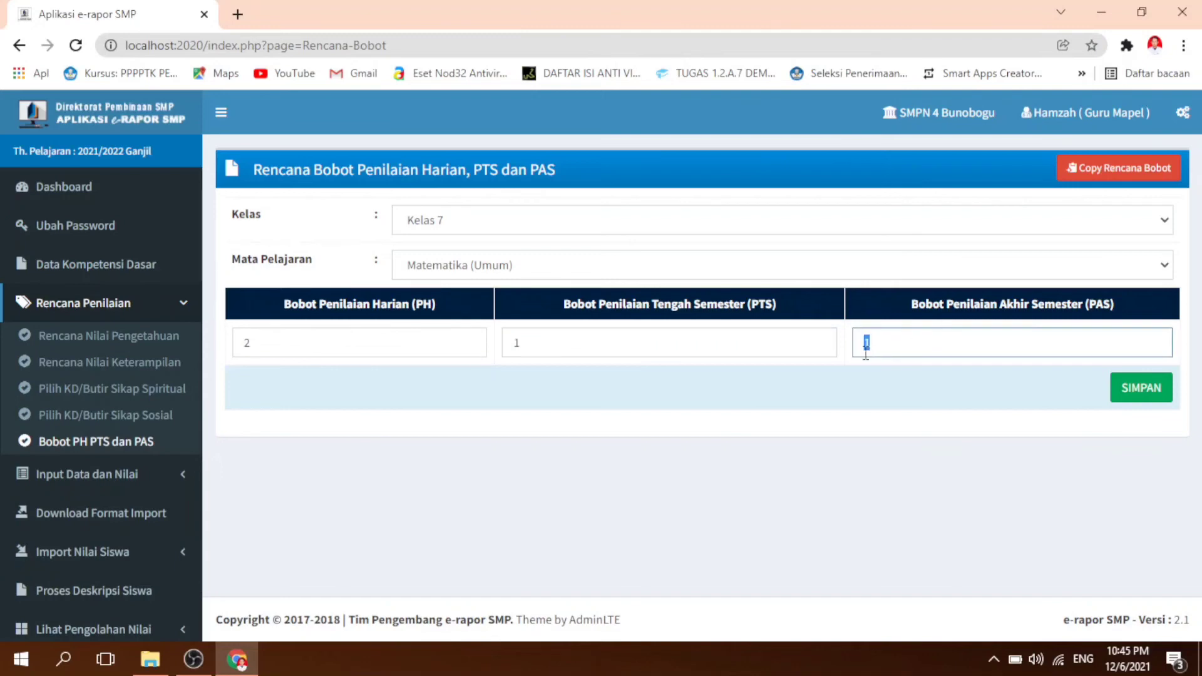
left_click(863, 417)
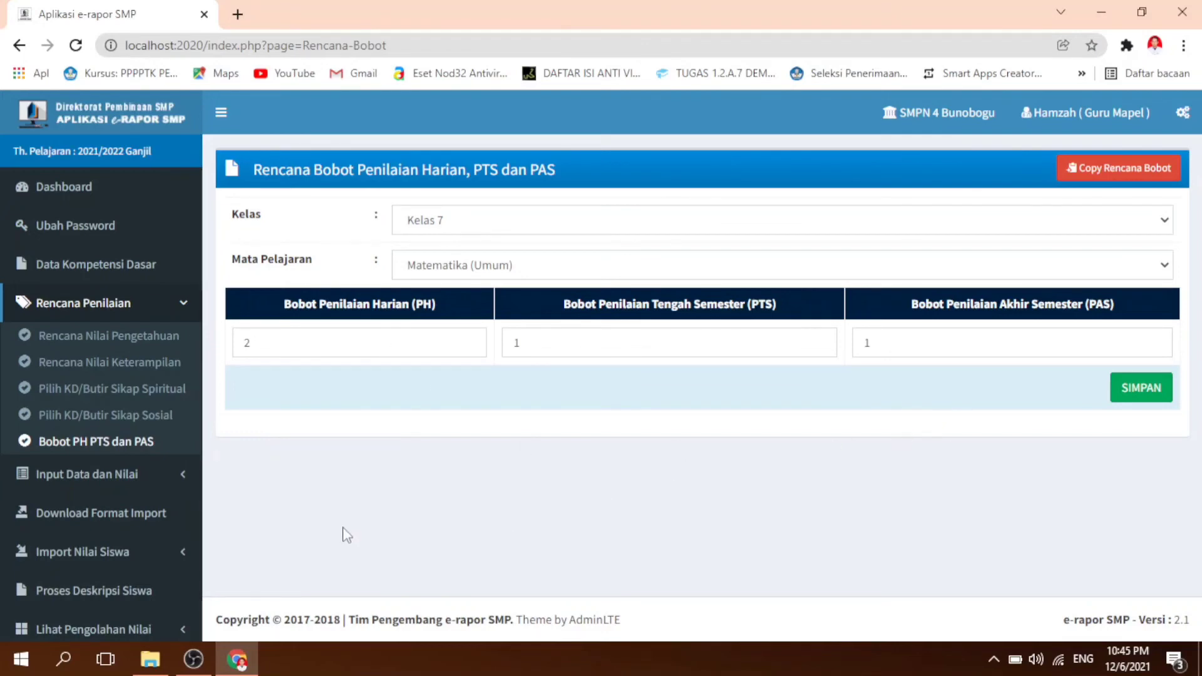
scroll(183, 554, "down", 2)
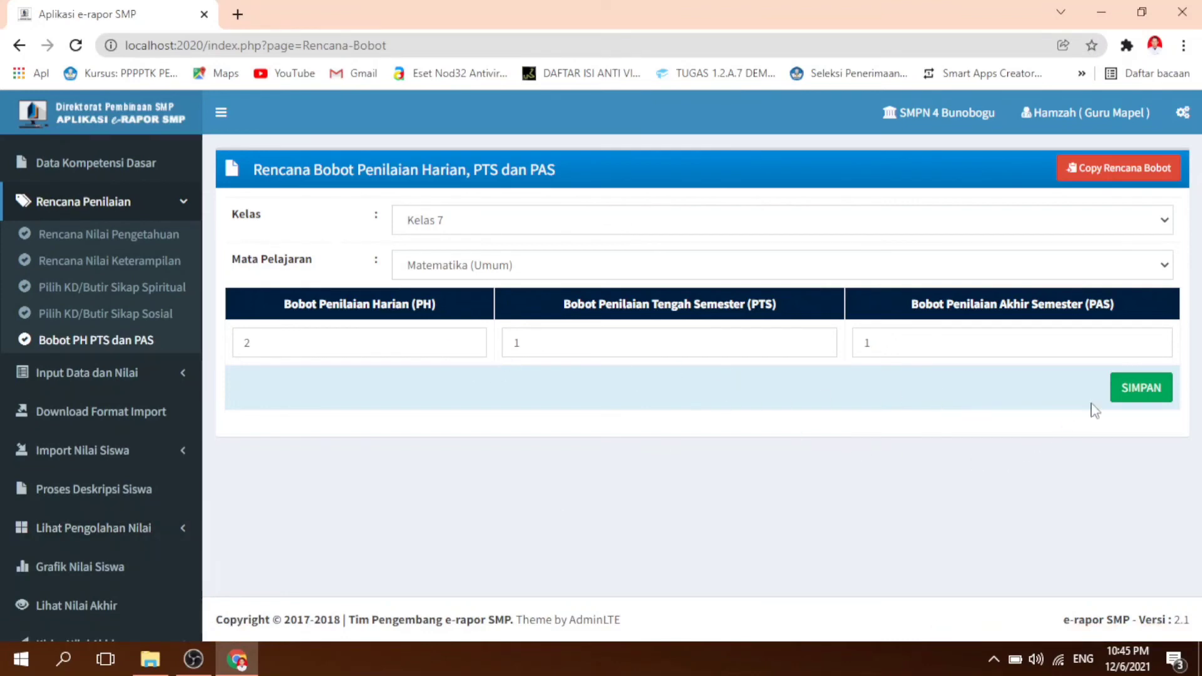
left_click(1129, 390)
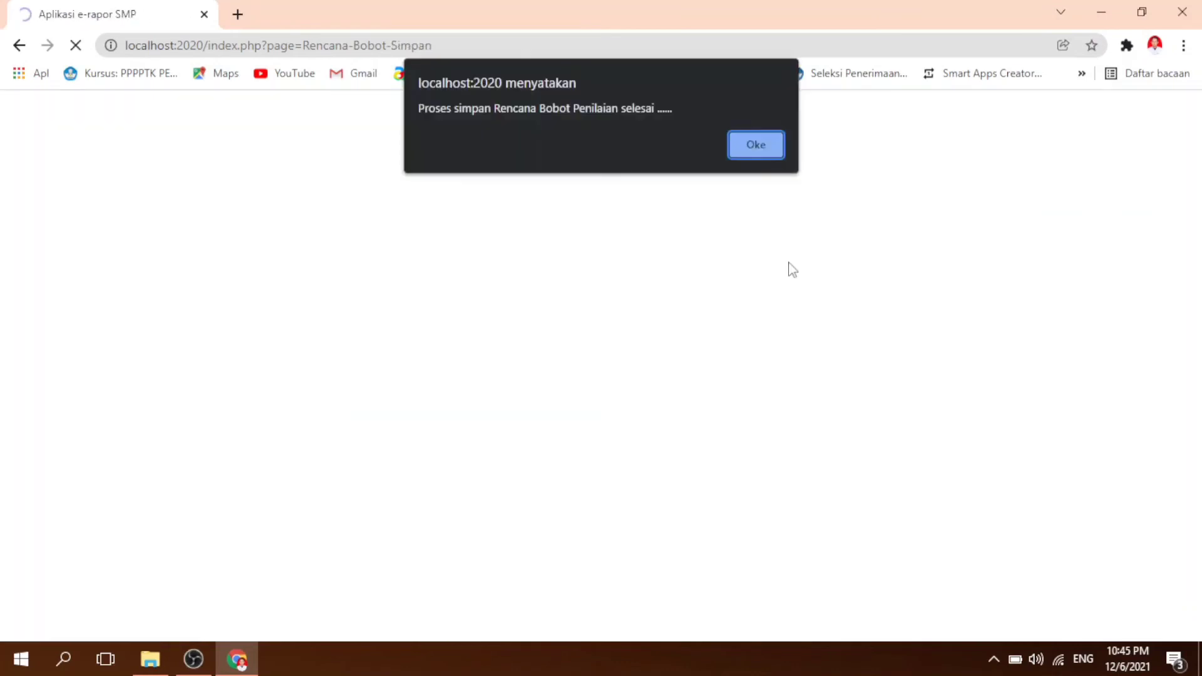
left_click(756, 143)
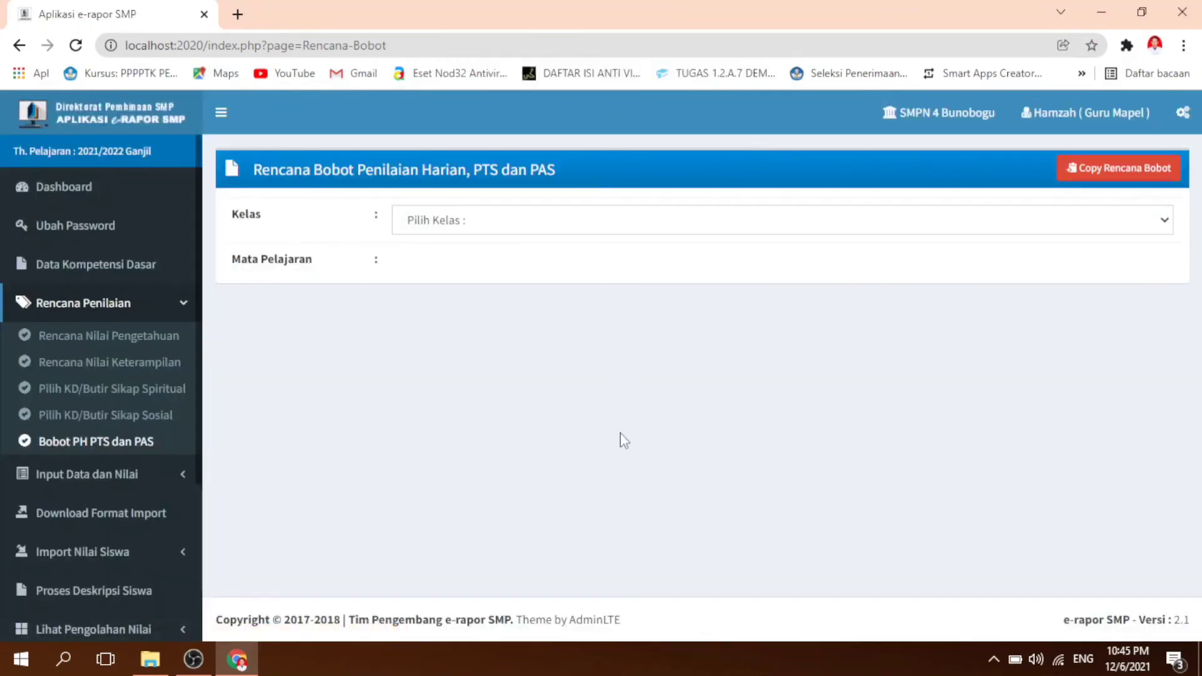
Step: Open the Dashboard and check the Kelas 7 planning counts and weights in the Capaian Proses Penilaian table
left_click(91, 187)
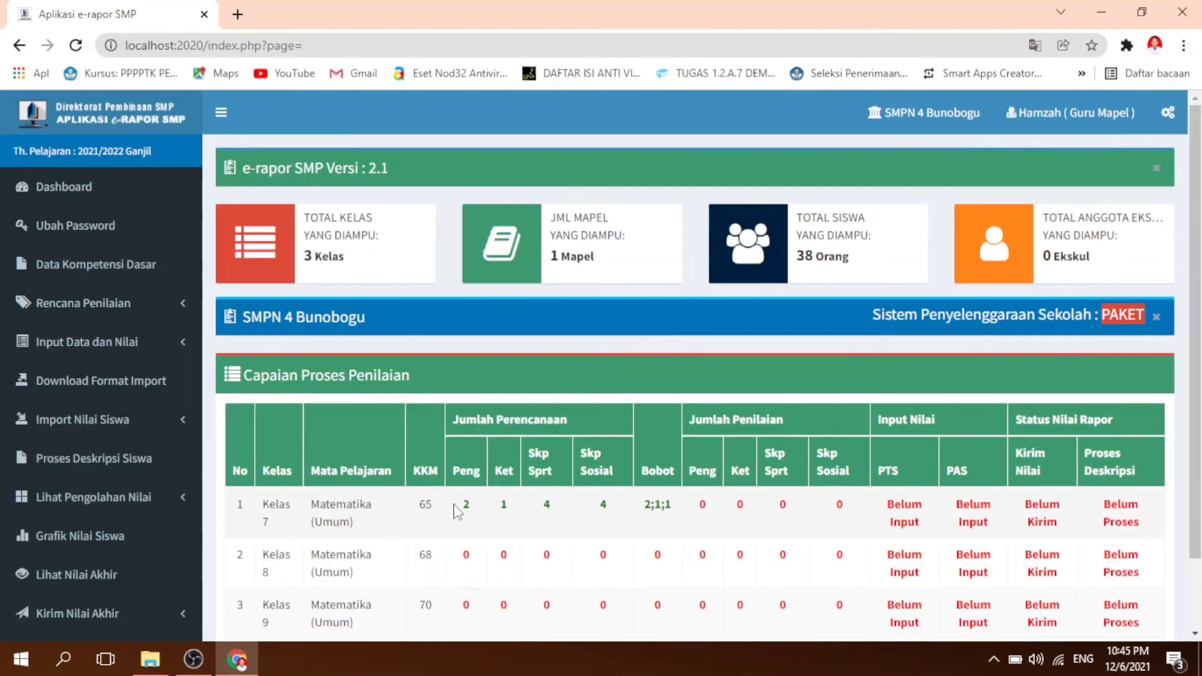
left_click_drag(453, 505, 676, 517)
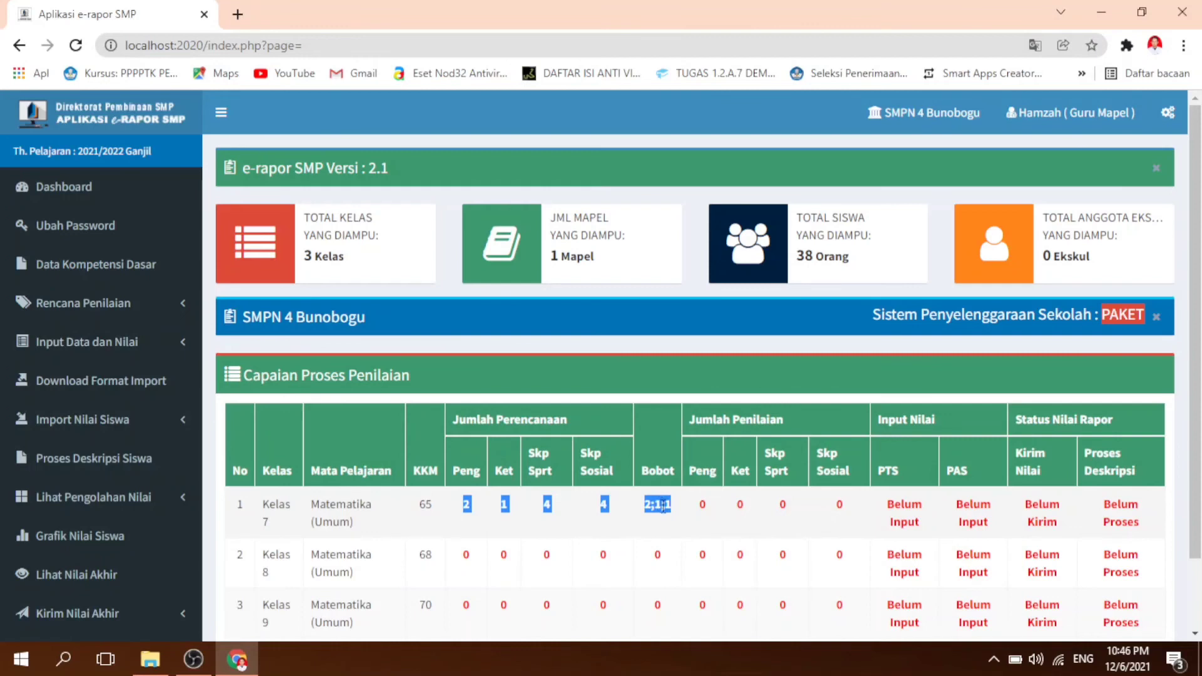
left_click(661, 506)
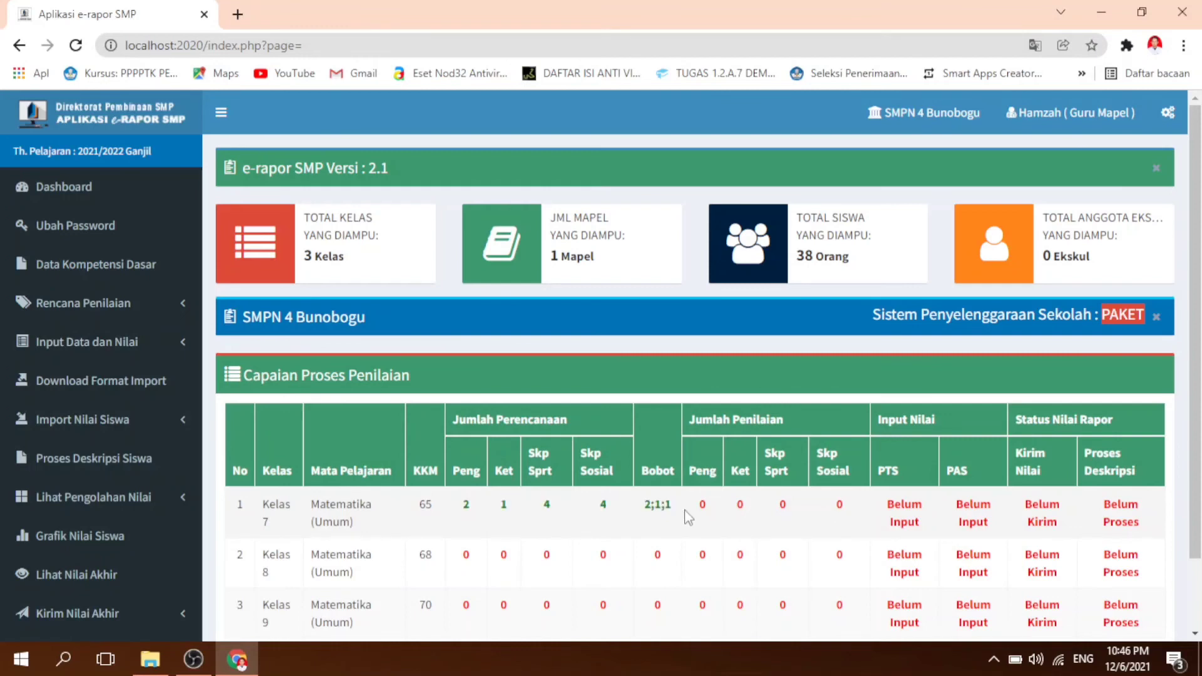